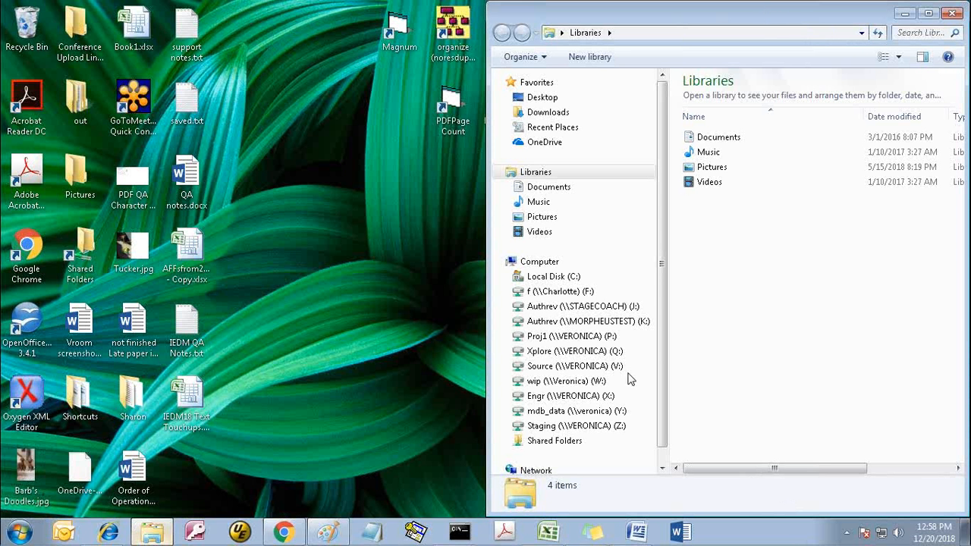
Step: Open the Front folder of the Photonics17j project on the Proj1 (P:) drive
{"action": "left_click", "coordinate": [540, 339]}
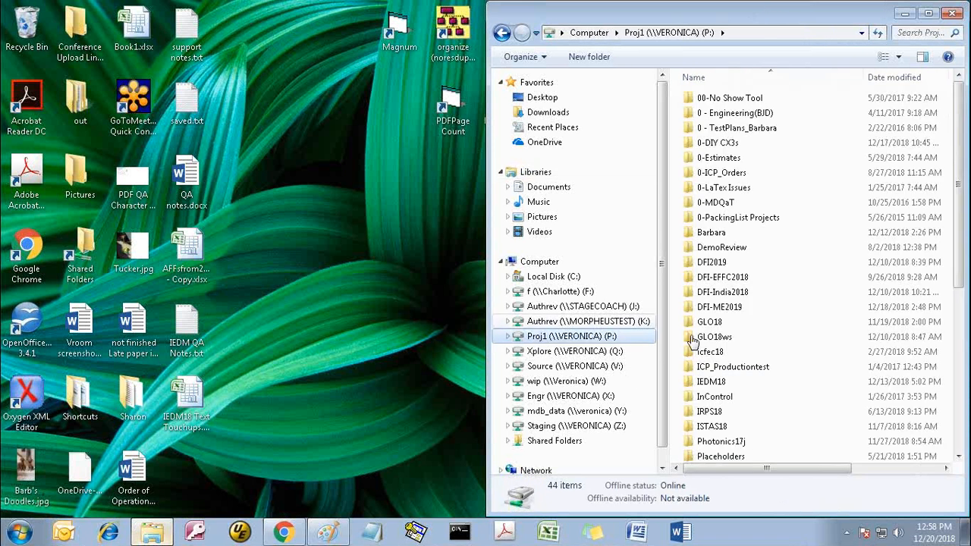
{"action": "double_click", "coordinate": [730, 447]}
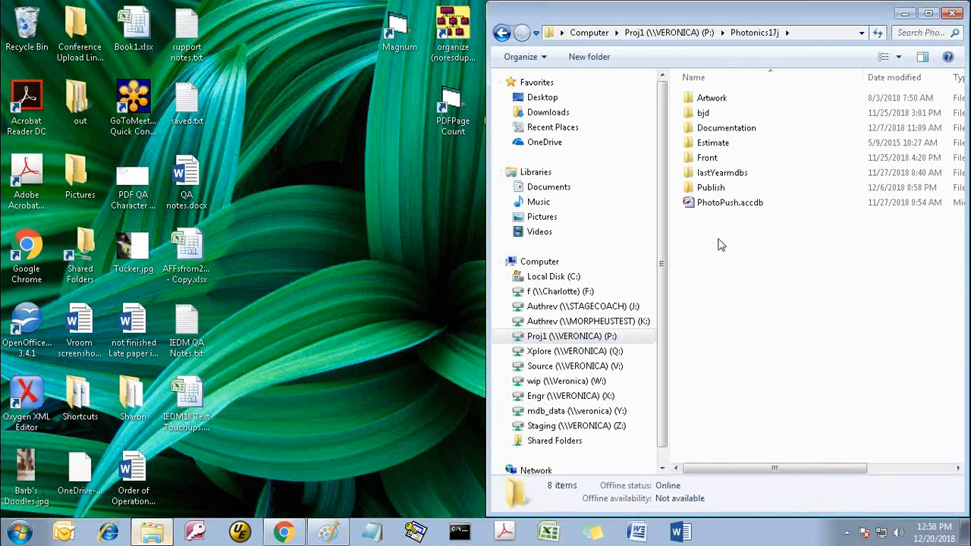
{"action": "double_click", "coordinate": [720, 159]}
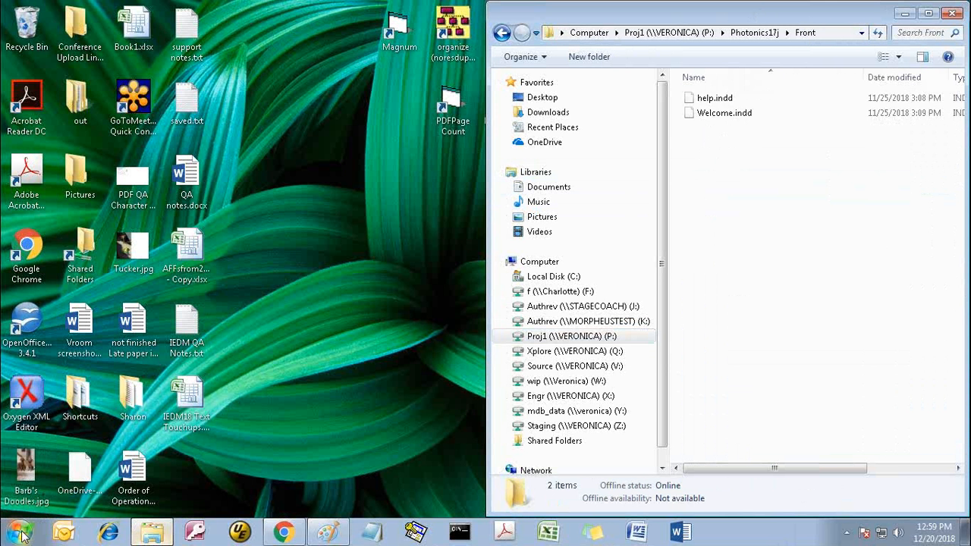
Step: Leave the current remote desktop and switch to the Layla remote desktop session
{"action": "left_click", "coordinate": [627, 9]}
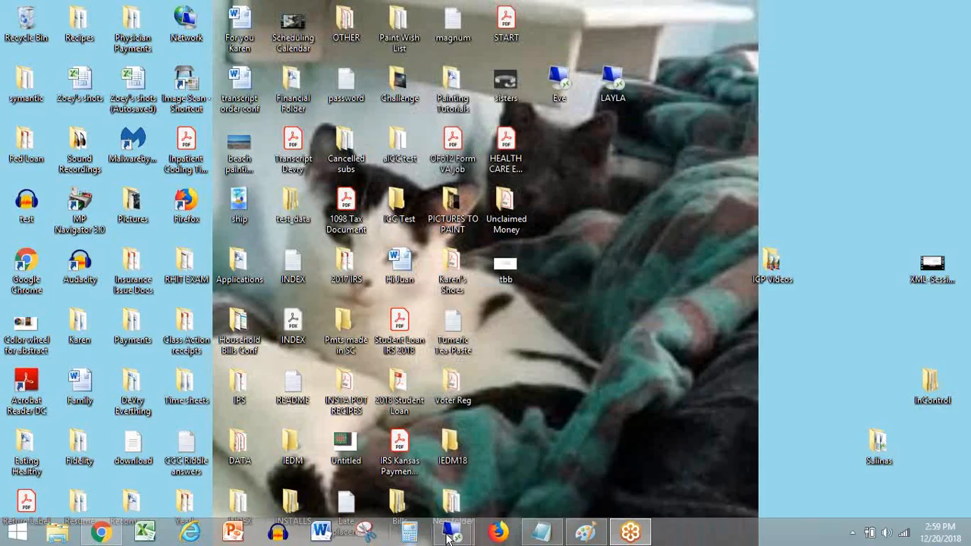
{"action": "mouse_move", "coordinate": [464, 535]}
{"action": "left_click", "coordinate": [505, 473]}
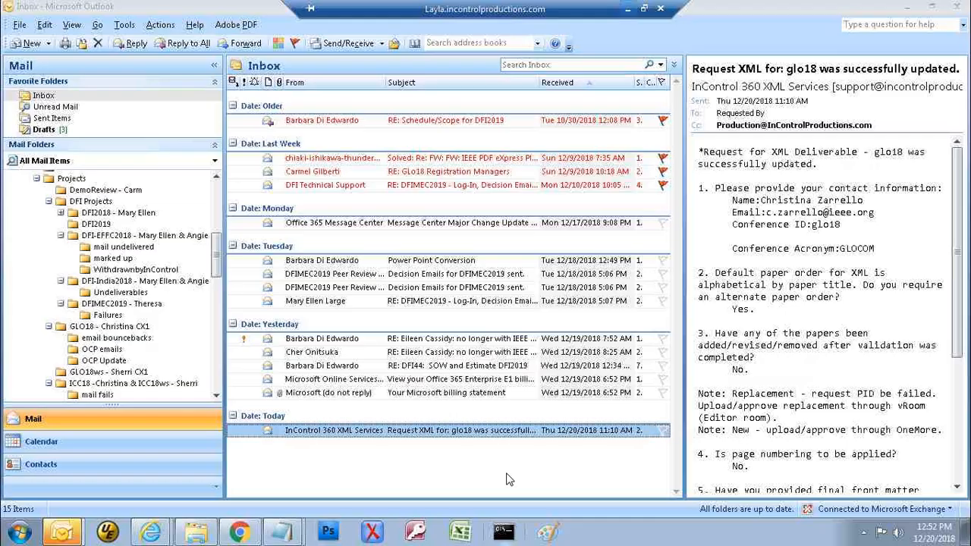
Step: Minimize the Outlook, file explorer, browser and Notepad windows to clear the remote desktop
{"action": "left_click", "coordinate": [906, 9]}
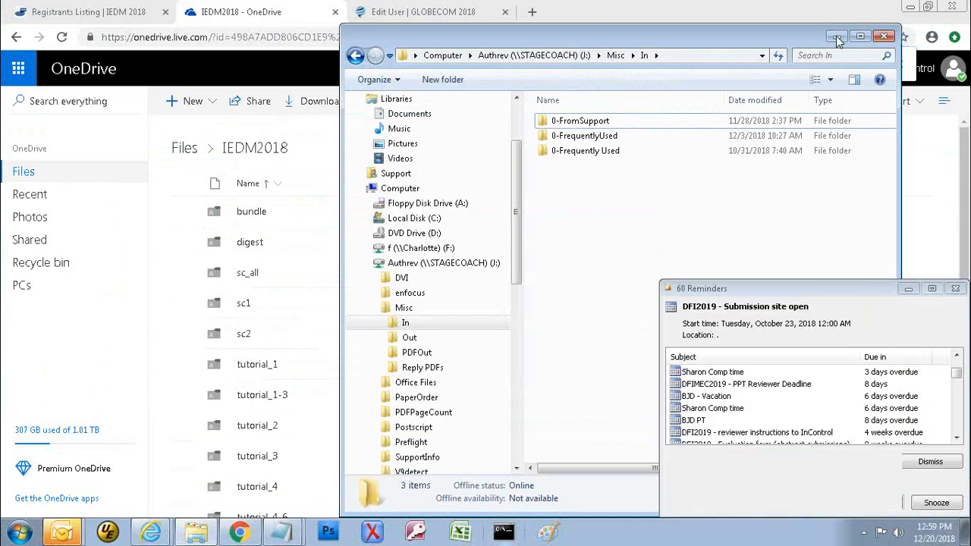
{"action": "left_click", "coordinate": [837, 39]}
{"action": "left_click", "coordinate": [907, 8]}
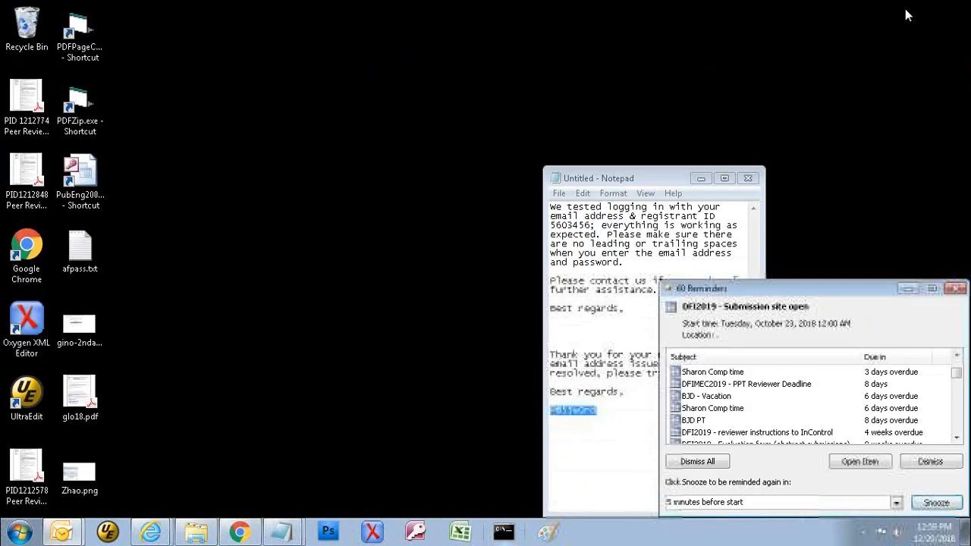
{"action": "left_click", "coordinate": [702, 177]}
Step: Bring up the file explorer, collapse the expanded STAGECOACH and Xplore drives in the folder tree, and open the Proj1 (P:) drive
{"action": "left_click", "coordinate": [196, 533]}
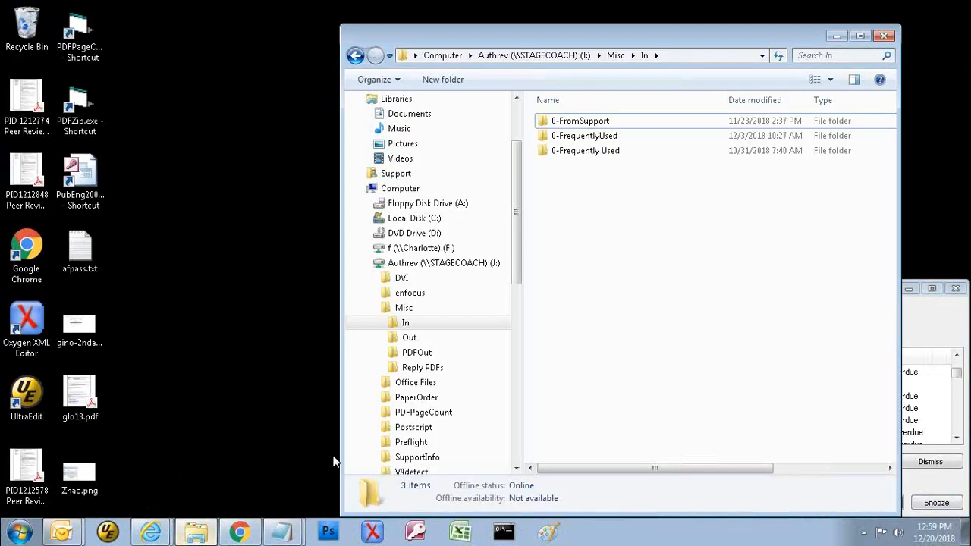
{"action": "left_click", "coordinate": [375, 307]}
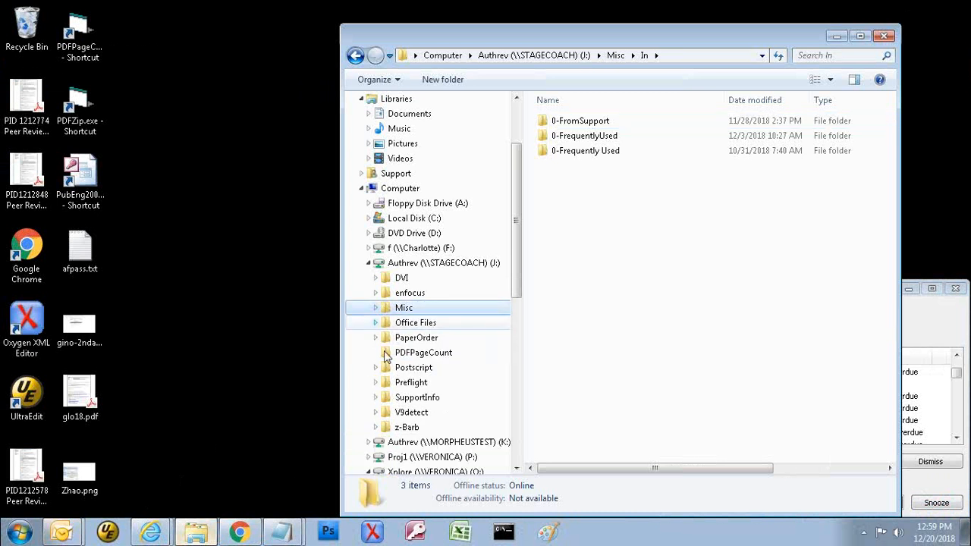
{"action": "left_click", "coordinate": [369, 262]}
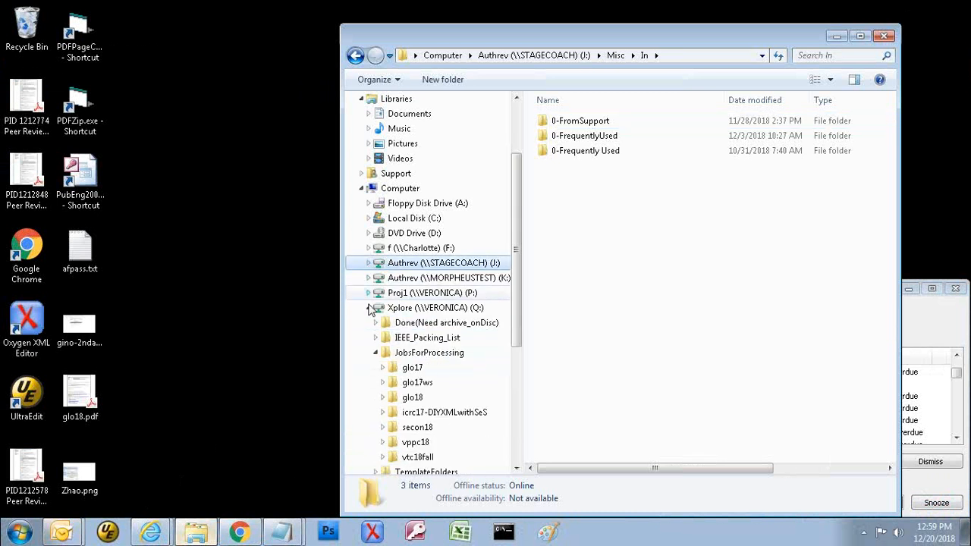
{"action": "left_click", "coordinate": [369, 307]}
{"action": "left_click", "coordinate": [413, 294]}
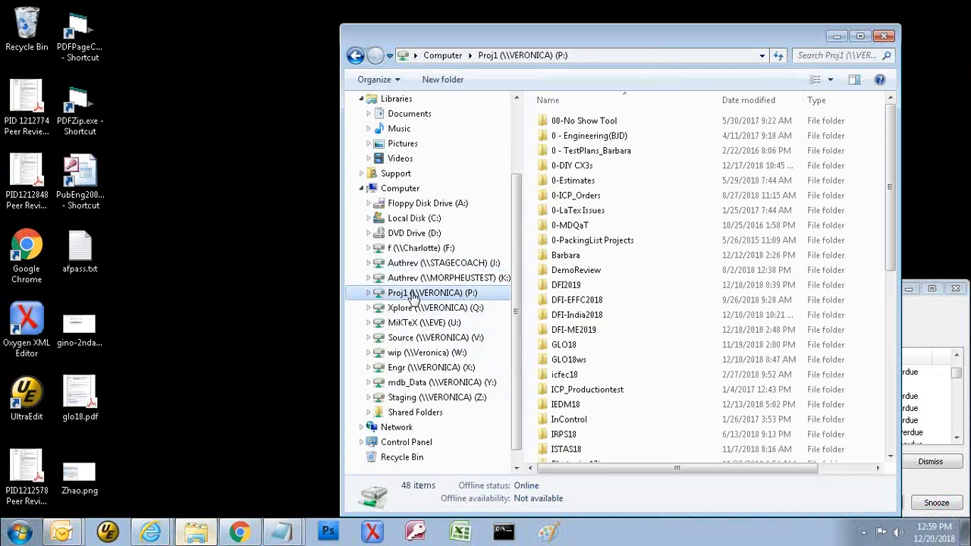
Step: Open the Photonics17j project's Front folder and reposition the file explorer window on the desktop
{"action": "left_click", "coordinate": [586, 449]}
{"action": "scroll", "coordinate": [602, 417], "scroll_direction": "down", "scroll_amount": 8}
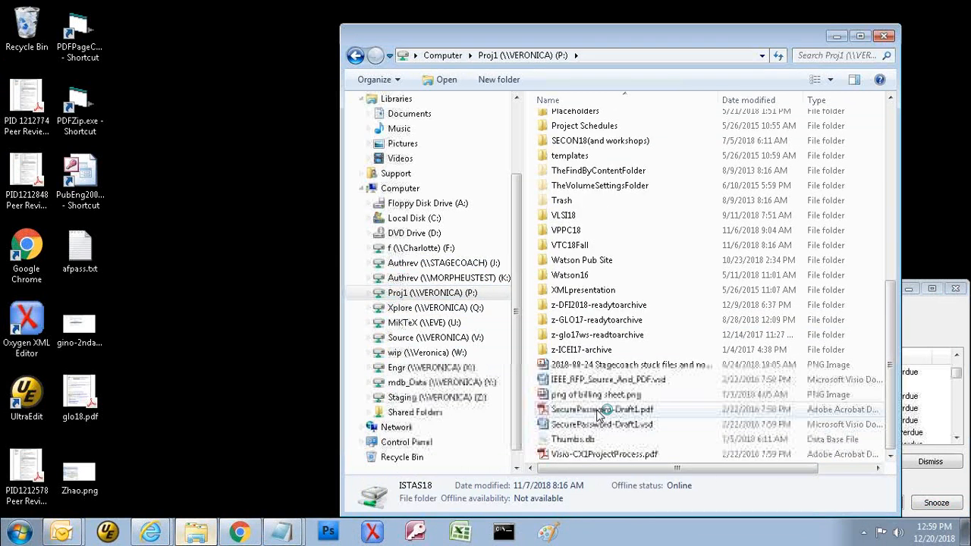
{"action": "scroll", "coordinate": [599, 413], "scroll_direction": "up", "scroll_amount": 2}
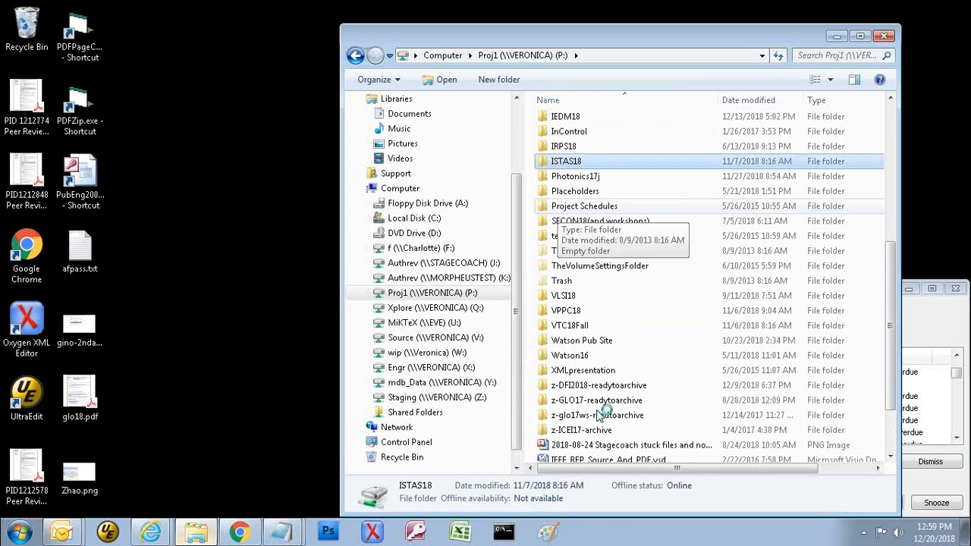
{"action": "key", "text": "Down"}
{"action": "key", "text": "Return"}
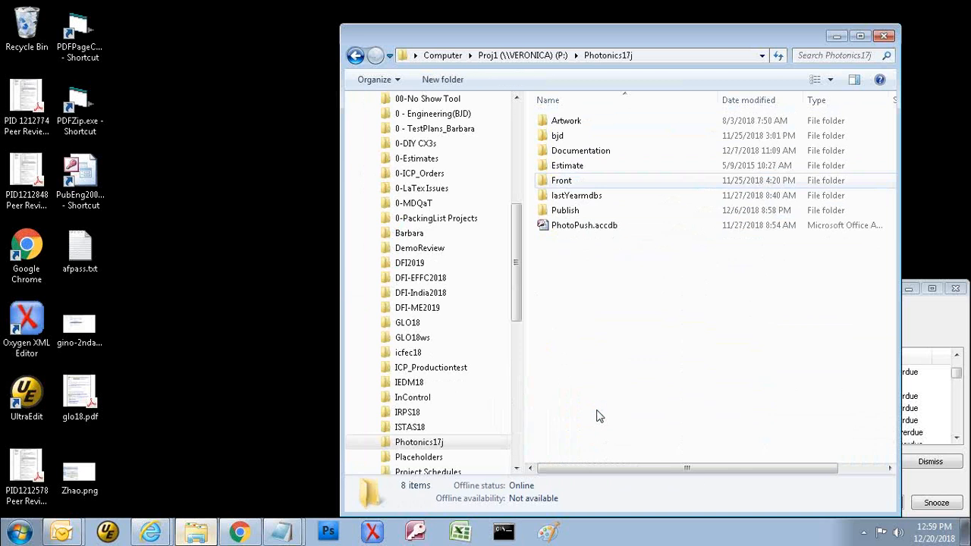
{"action": "key", "text": "f"}
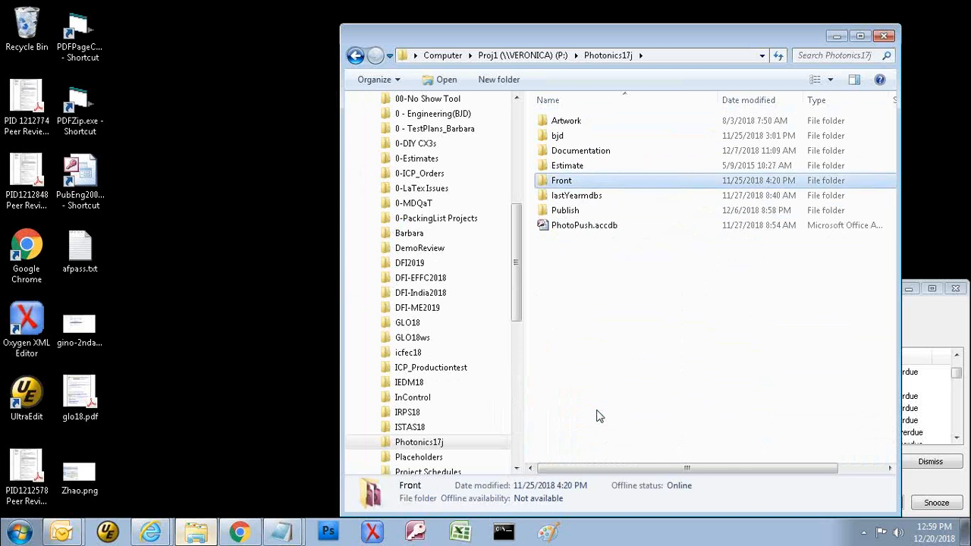
{"action": "key", "text": "Return"}
{"action": "left_click_drag", "start_coordinate": [743, 42], "coordinate": [803, 21]}
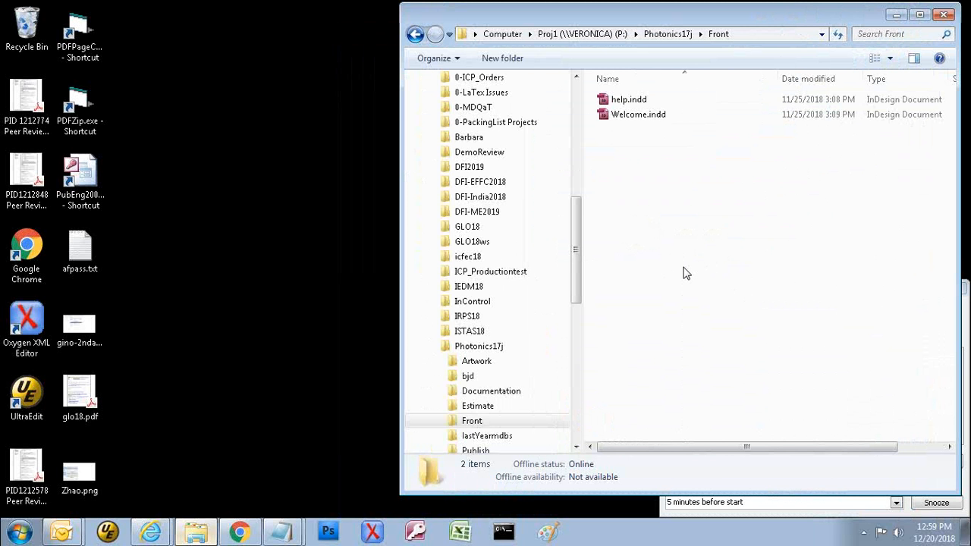
Step: Open help.indd in InDesign, dismiss the missing-links warning, and move the Character panel fully into view
{"action": "left_click", "coordinate": [628, 104]}
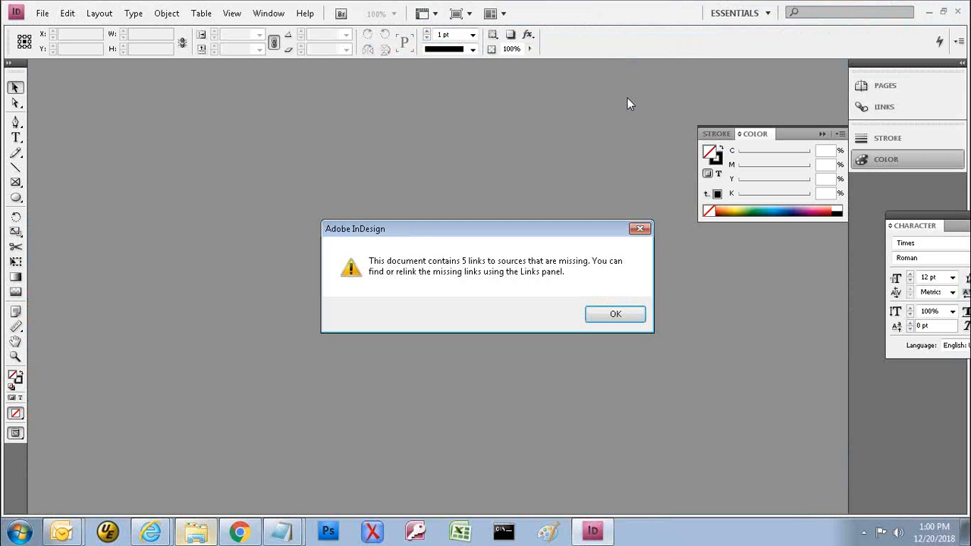
{"action": "left_click", "coordinate": [627, 317]}
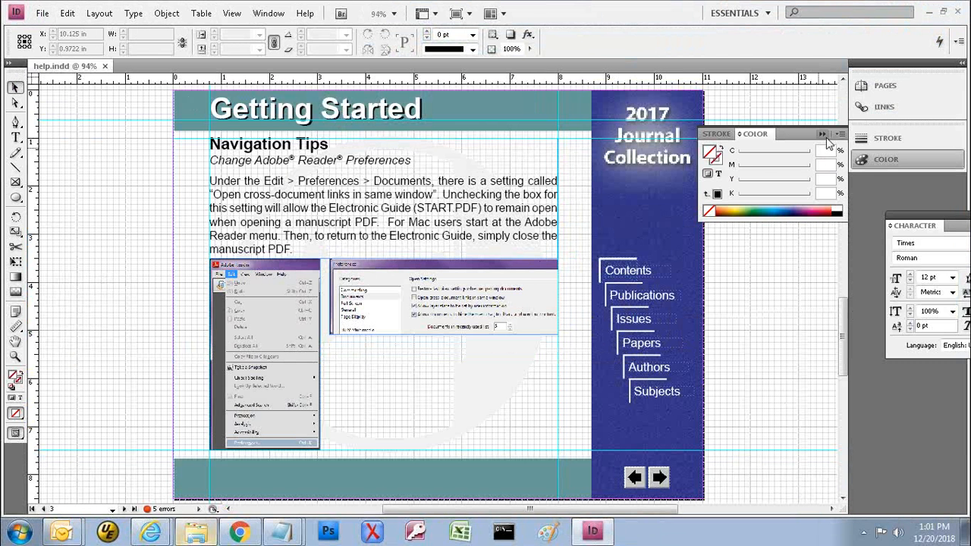
{"action": "left_click_drag", "start_coordinate": [952, 221], "coordinate": [899, 204]}
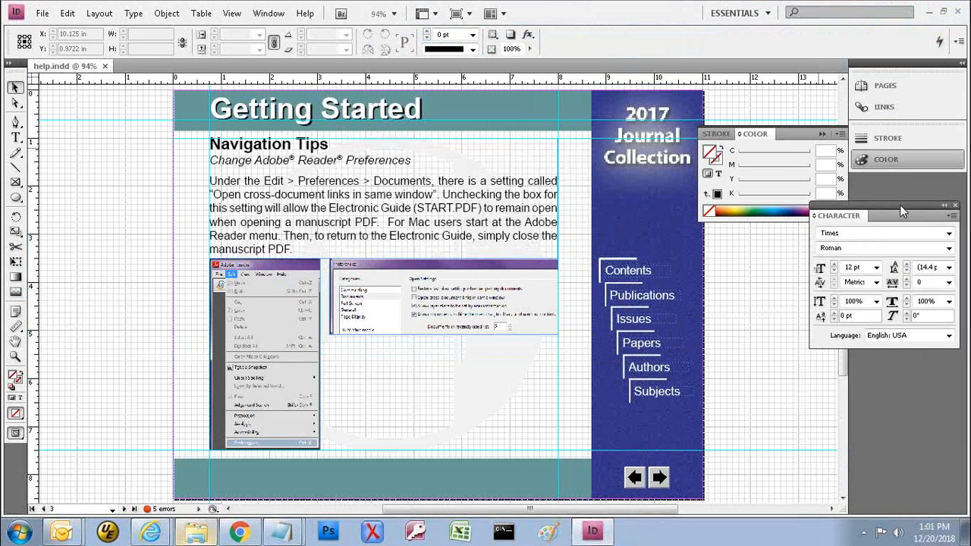
Step: Page back to the first page of help.indd and jump to its last page to review the content
{"action": "left_click", "coordinate": [44, 510]}
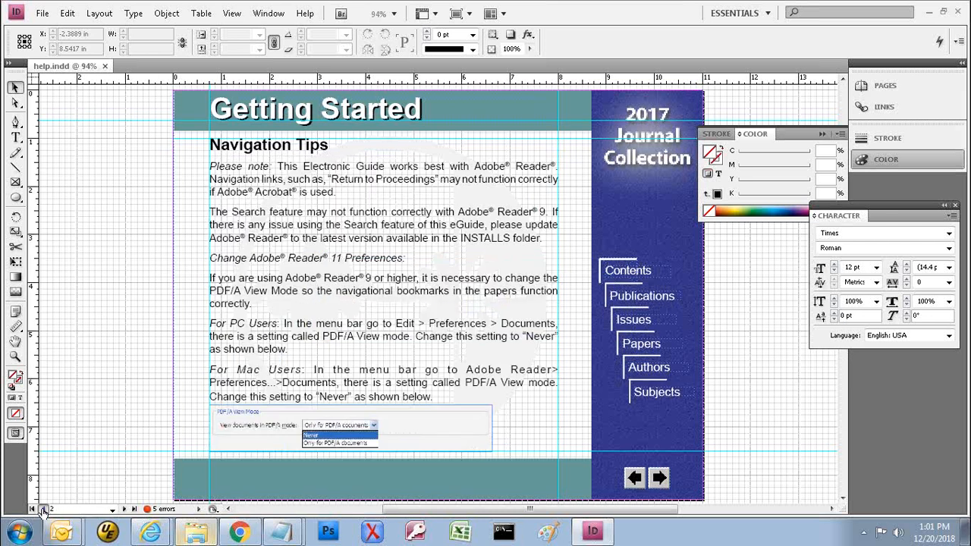
{"action": "left_click", "coordinate": [43, 510]}
{"action": "left_click", "coordinate": [44, 510]}
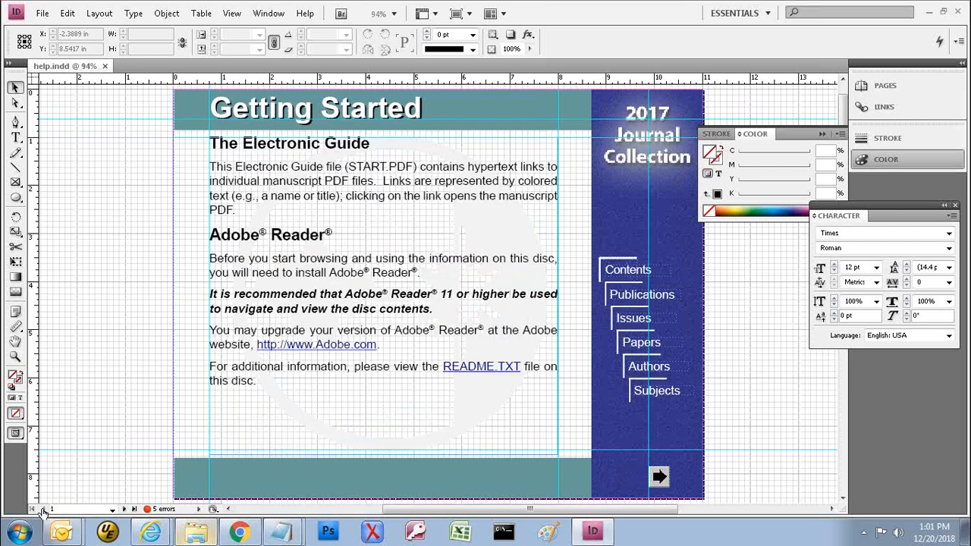
{"action": "left_click", "coordinate": [133, 509]}
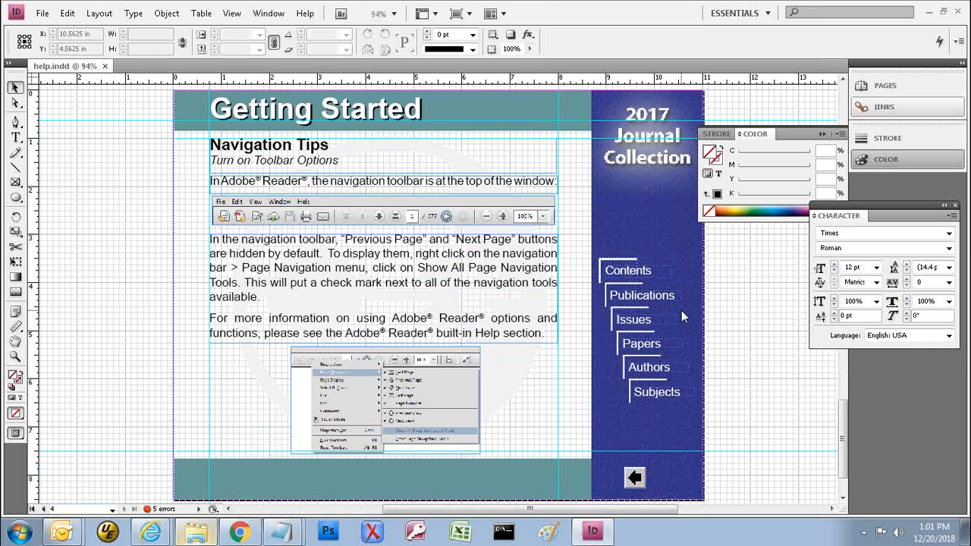
Step: Relink all instances of background.wmf to the background.wmf file in the Photonics17j Publish folder
{"action": "key", "text": "ctrl+shift+d"}
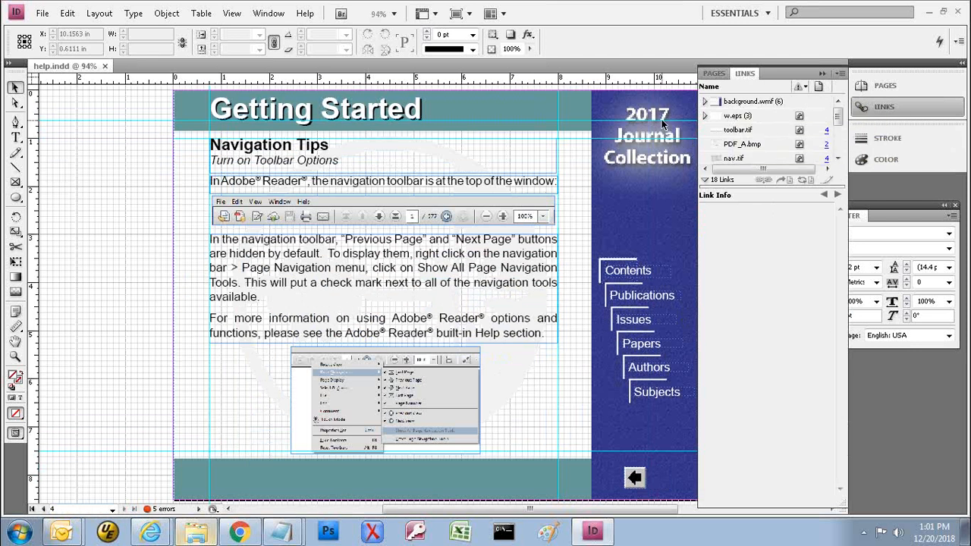
{"action": "left_click", "coordinate": [723, 104]}
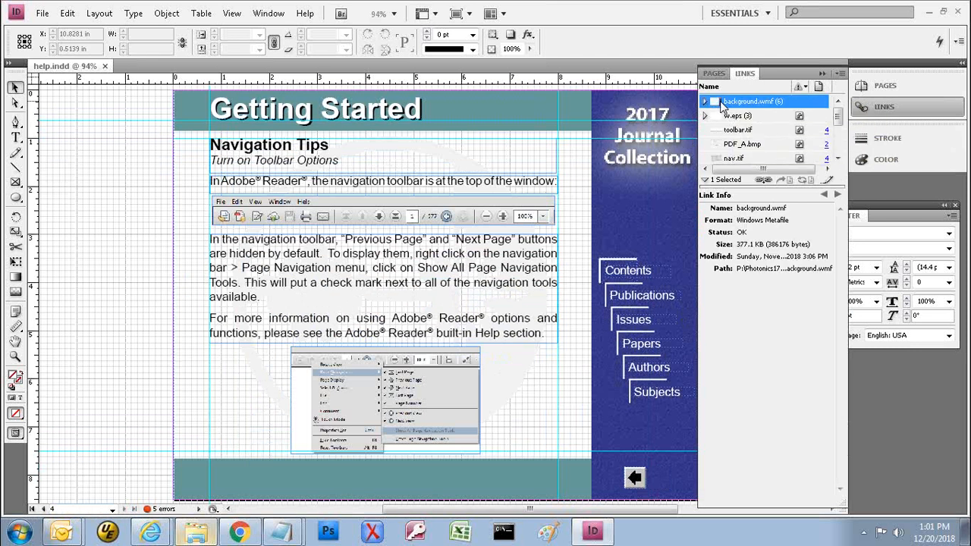
{"action": "right_click", "coordinate": [723, 106]}
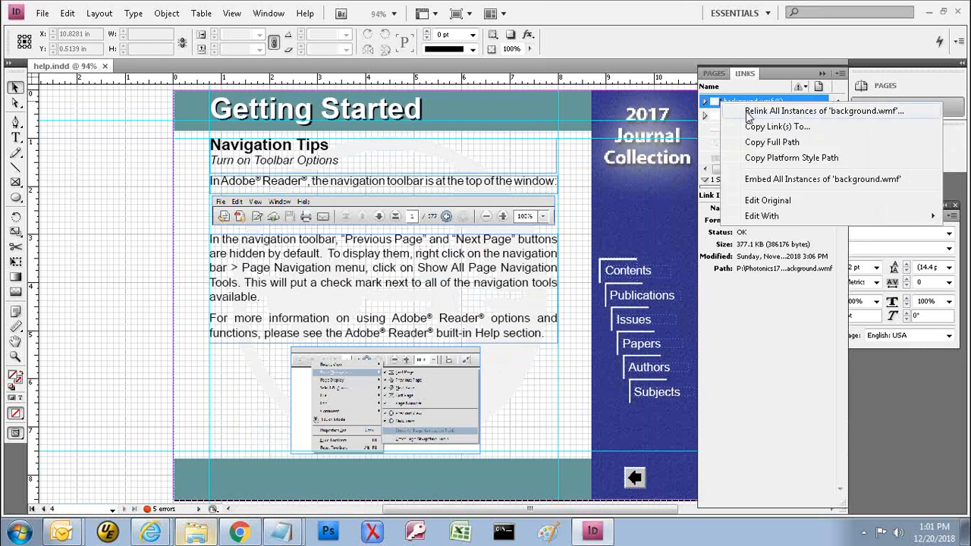
{"action": "left_click", "coordinate": [748, 112]}
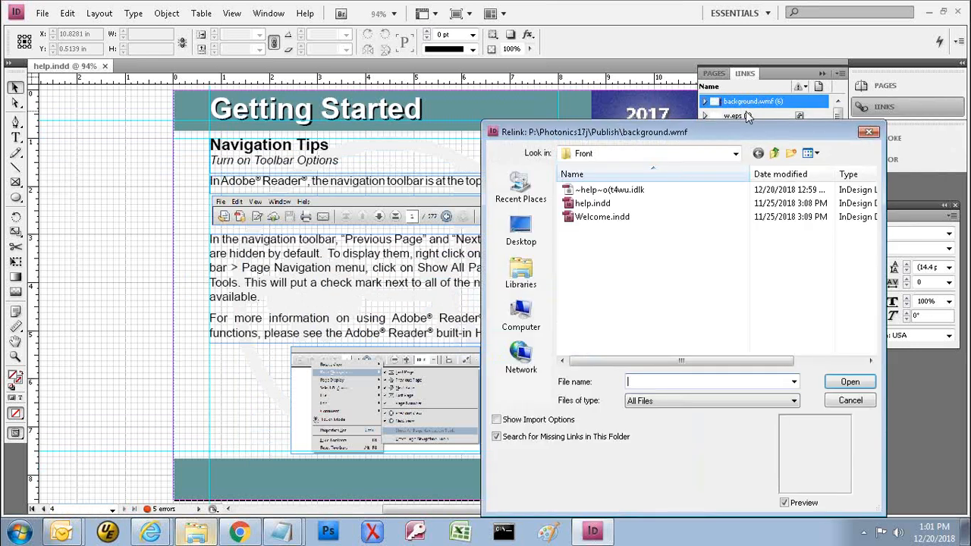
{"action": "left_click", "coordinate": [736, 155]}
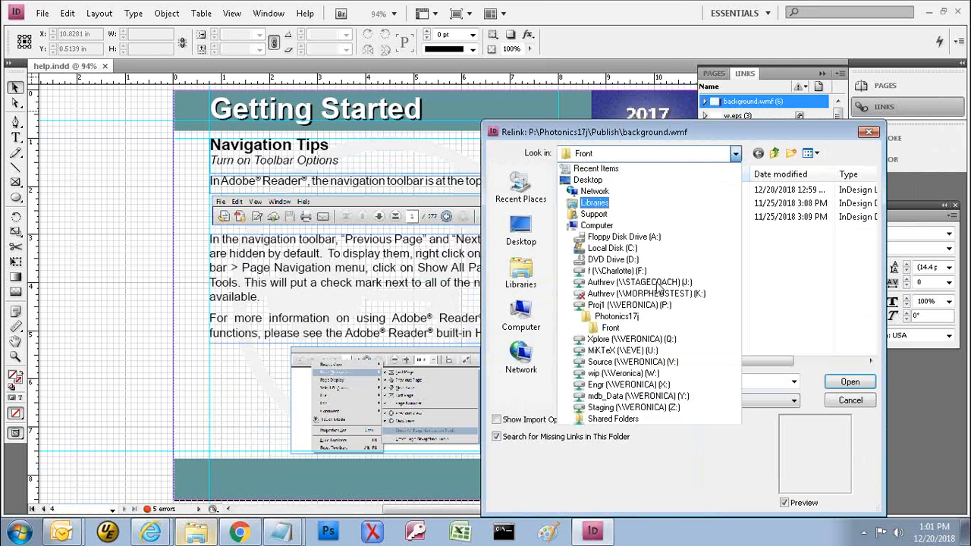
{"action": "left_click", "coordinate": [623, 321]}
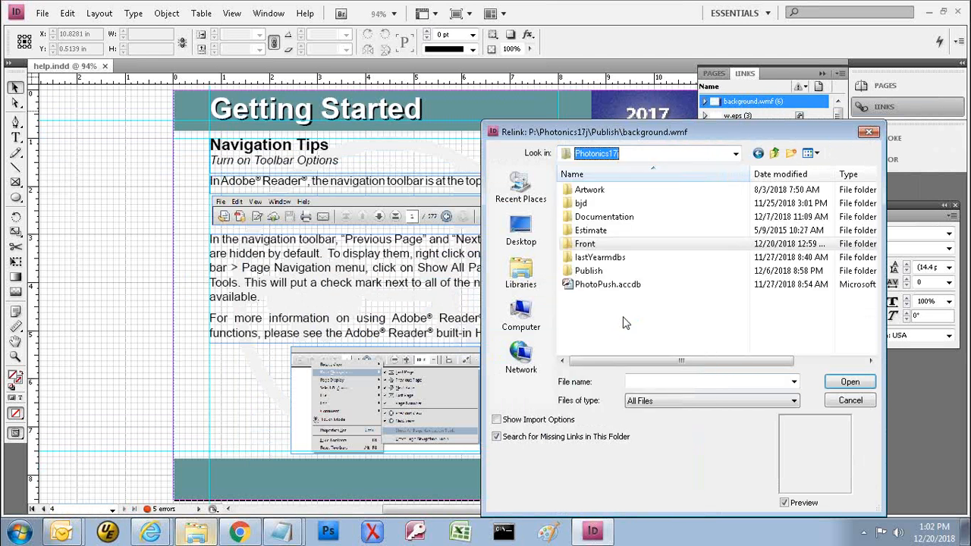
{"action": "double_click", "coordinate": [582, 273]}
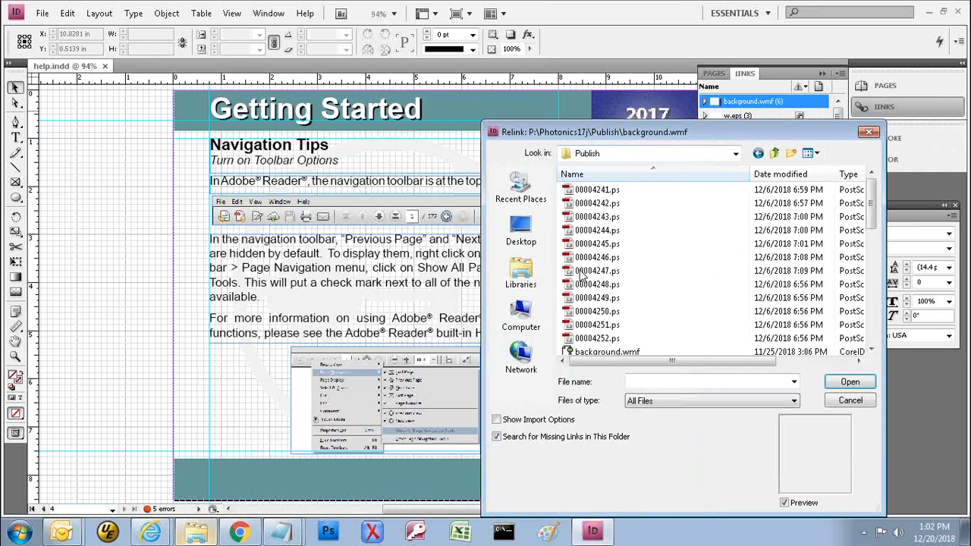
{"action": "left_click", "coordinate": [606, 352]}
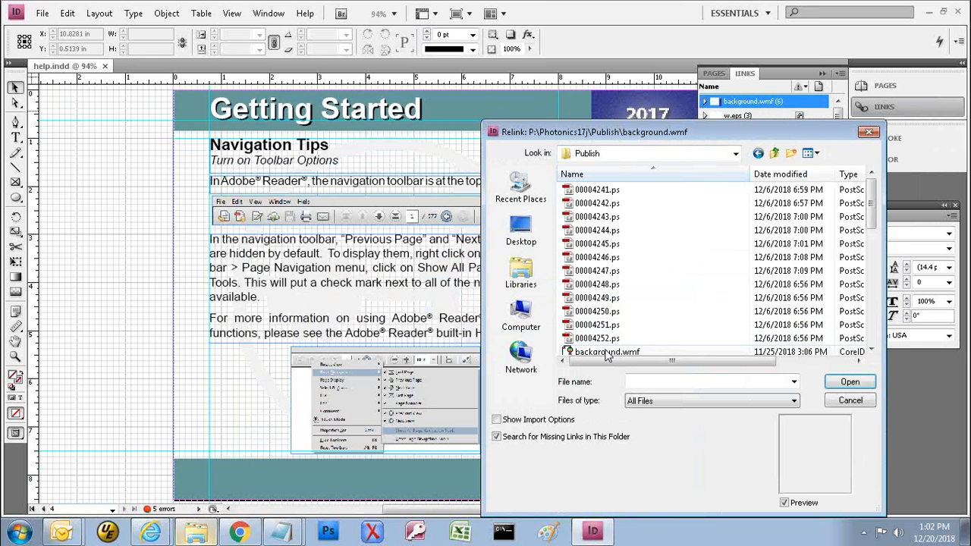
{"action": "double_click", "coordinate": [606, 352]}
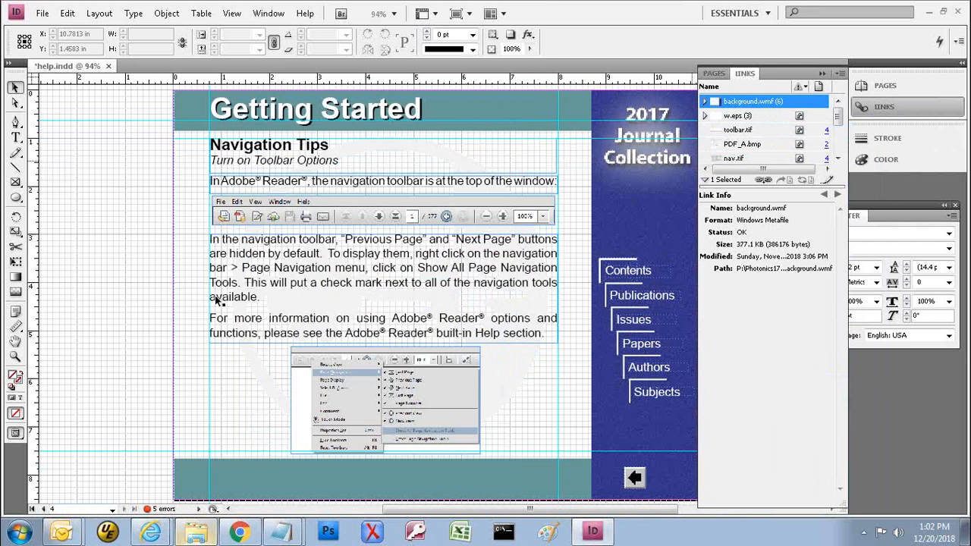
Step: Step back to the first page and forward again to check the relinked background on the help document's pages
{"action": "left_click", "coordinate": [44, 510]}
{"action": "left_click", "coordinate": [44, 509]}
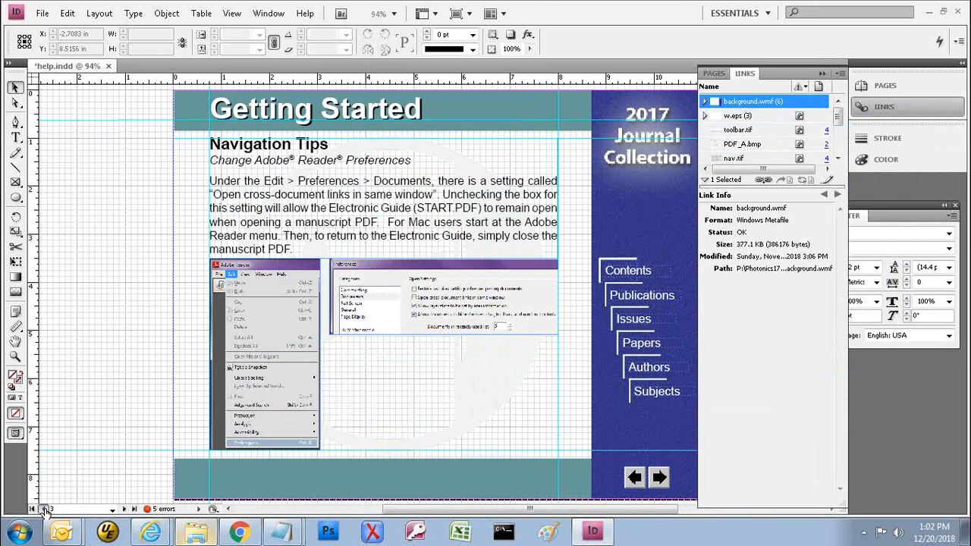
{"action": "left_click", "coordinate": [45, 509]}
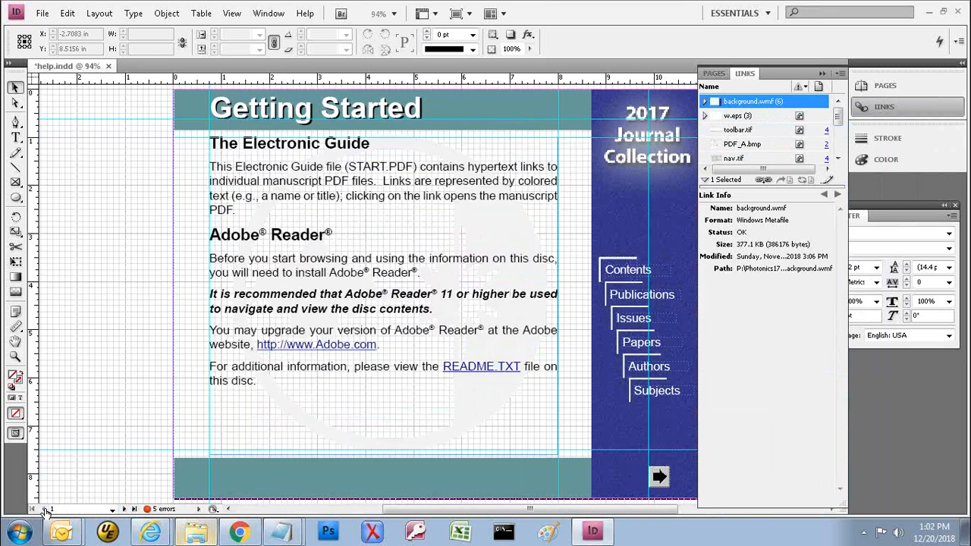
{"action": "left_click", "coordinate": [123, 509]}
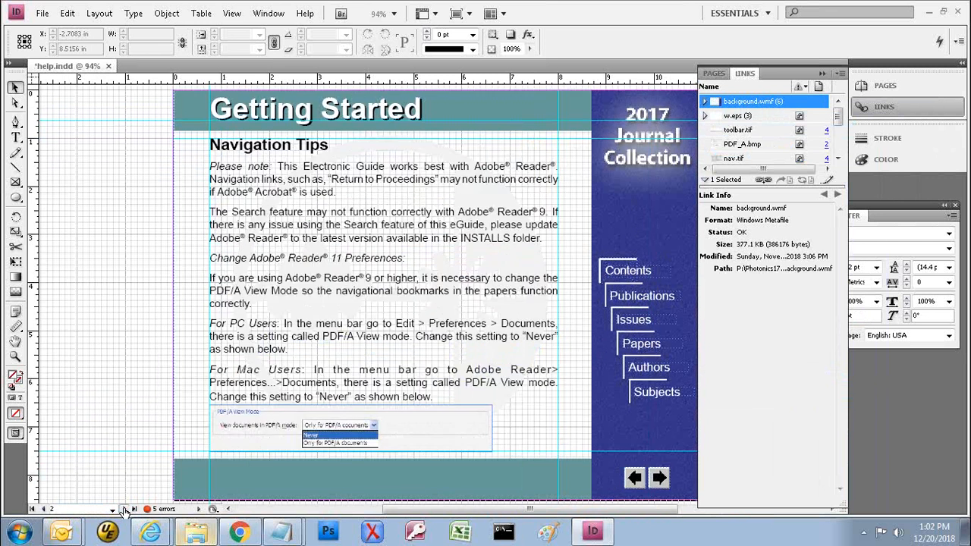
{"action": "left_click", "coordinate": [124, 509]}
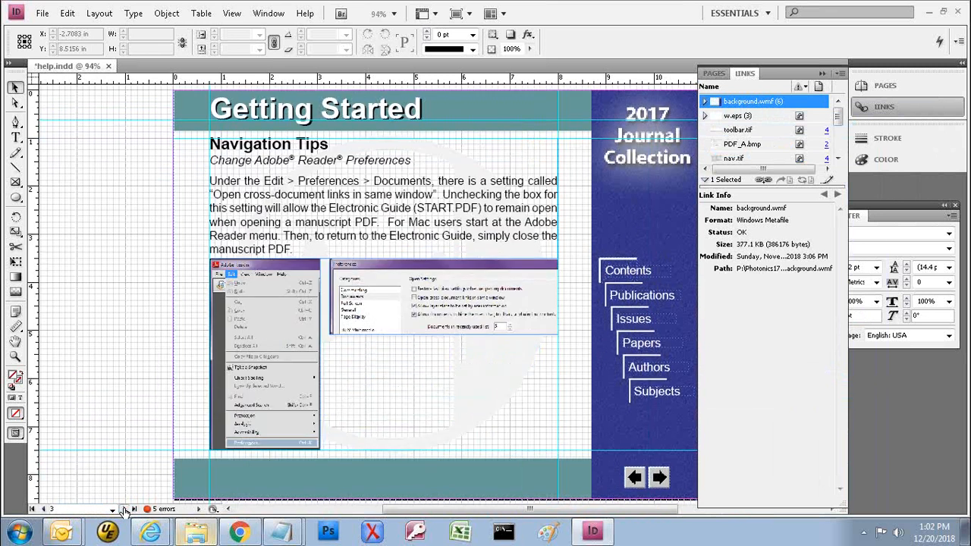
Step: Check the last page of help.indd, then save and close the document
{"action": "left_click", "coordinate": [124, 510]}
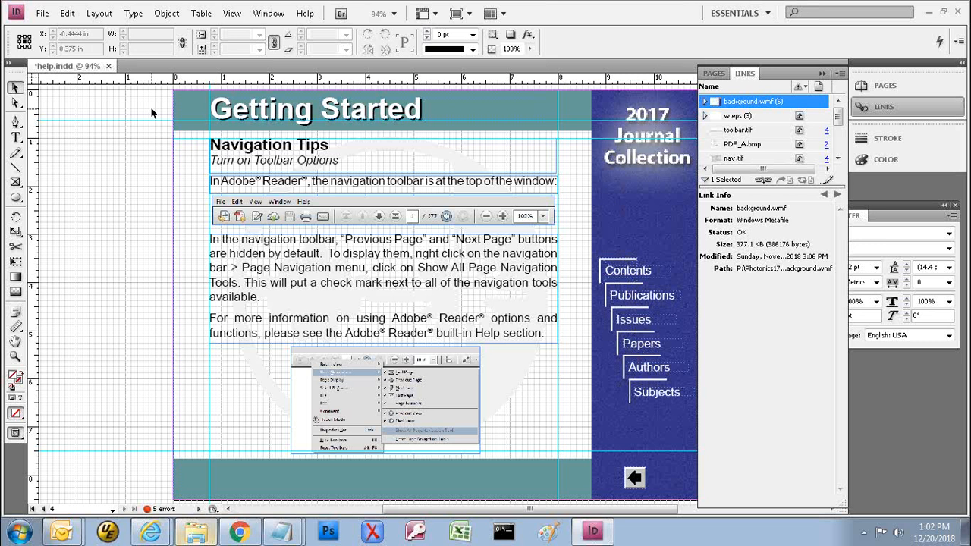
{"action": "key", "text": "ctrl+s"}
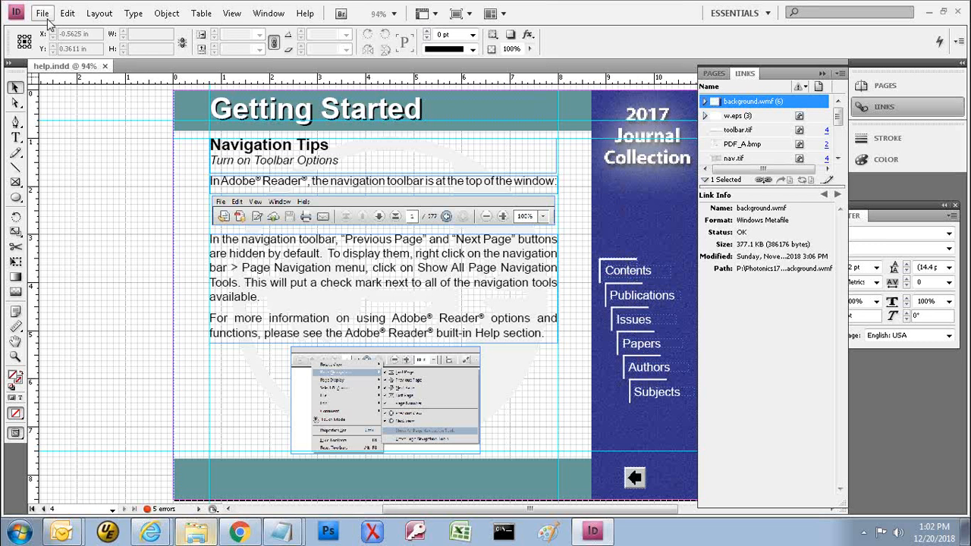
{"action": "left_click", "coordinate": [105, 66]}
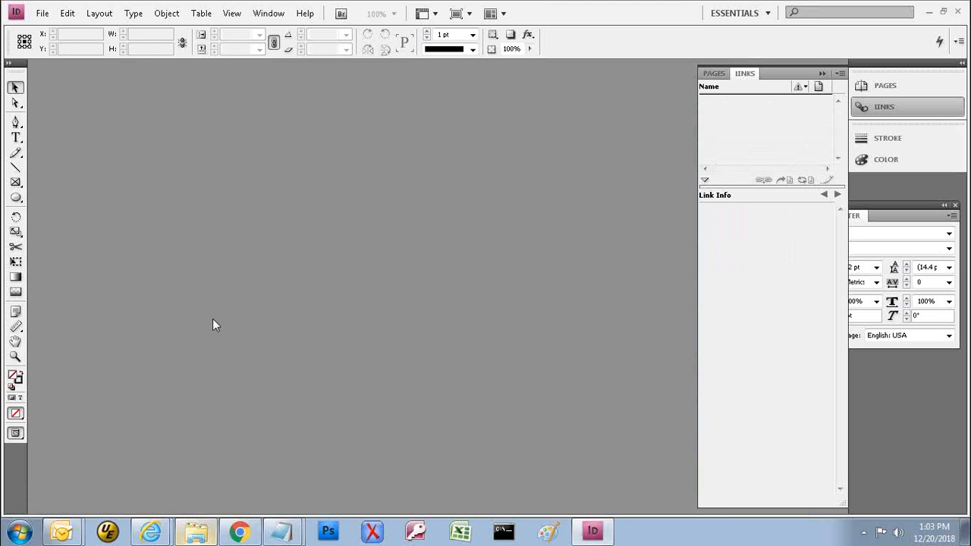
Step: Open Welcome.indd from the Photonics17j Front folder and dismiss the missing-links warning
{"action": "left_click", "coordinate": [196, 531]}
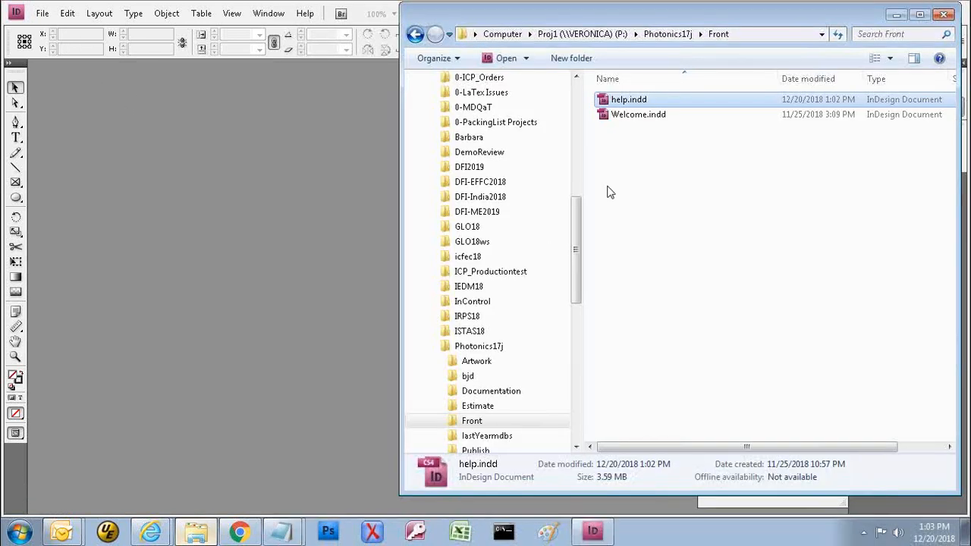
{"action": "left_click", "coordinate": [643, 120]}
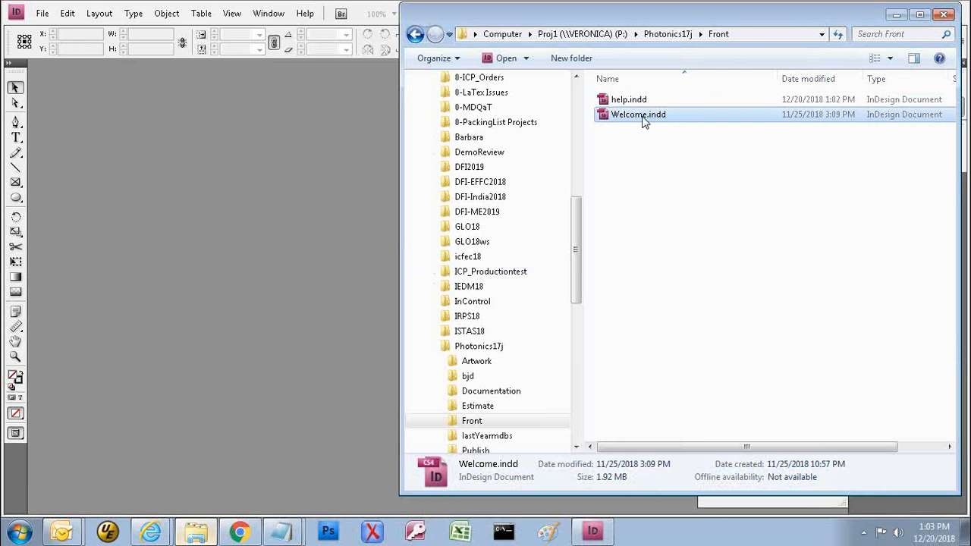
{"action": "double_click", "coordinate": [643, 120]}
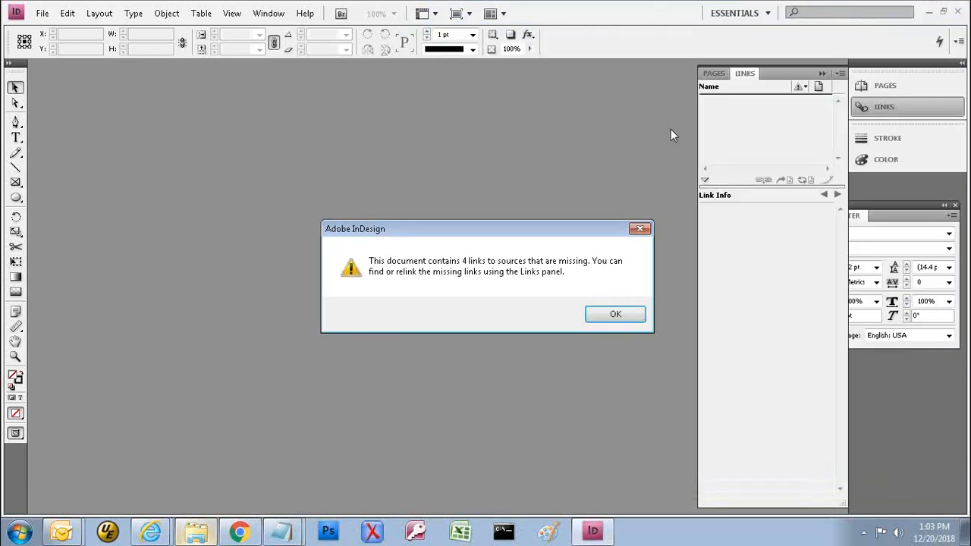
{"action": "left_click", "coordinate": [612, 317]}
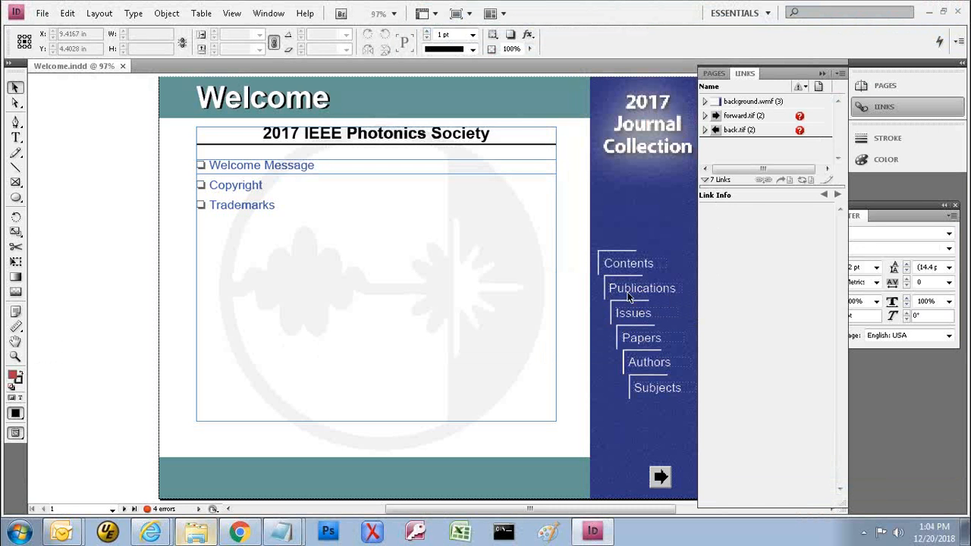
Step: Page through Welcome.indd to its last page, reviewing the welcome message, copyright and trademark text and rechecking the copyright page
{"action": "left_click", "coordinate": [126, 509]}
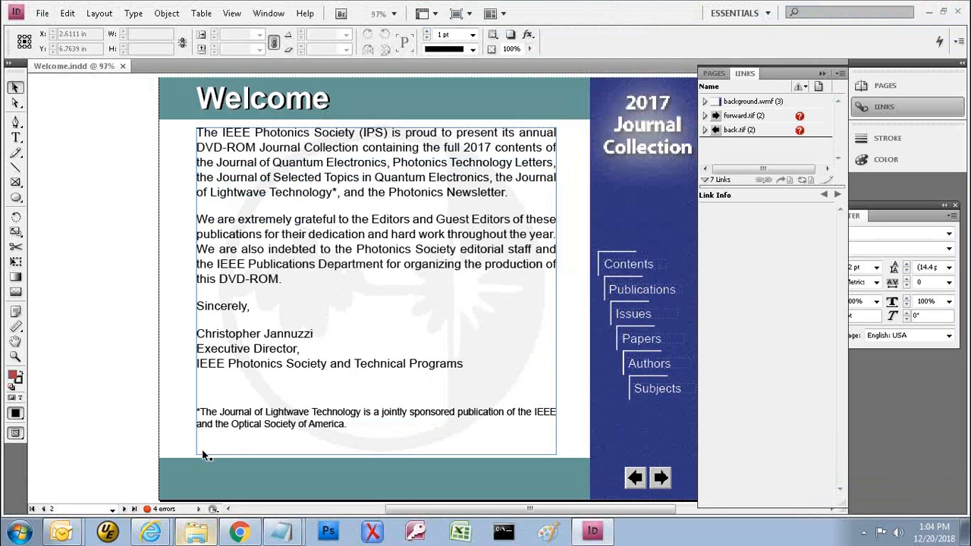
{"action": "left_click", "coordinate": [124, 510]}
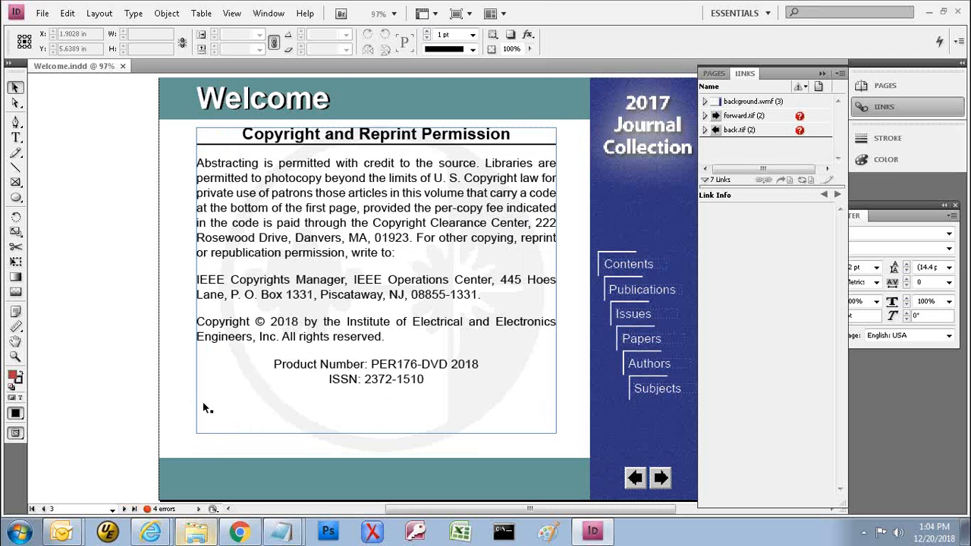
{"action": "left_click", "coordinate": [124, 510]}
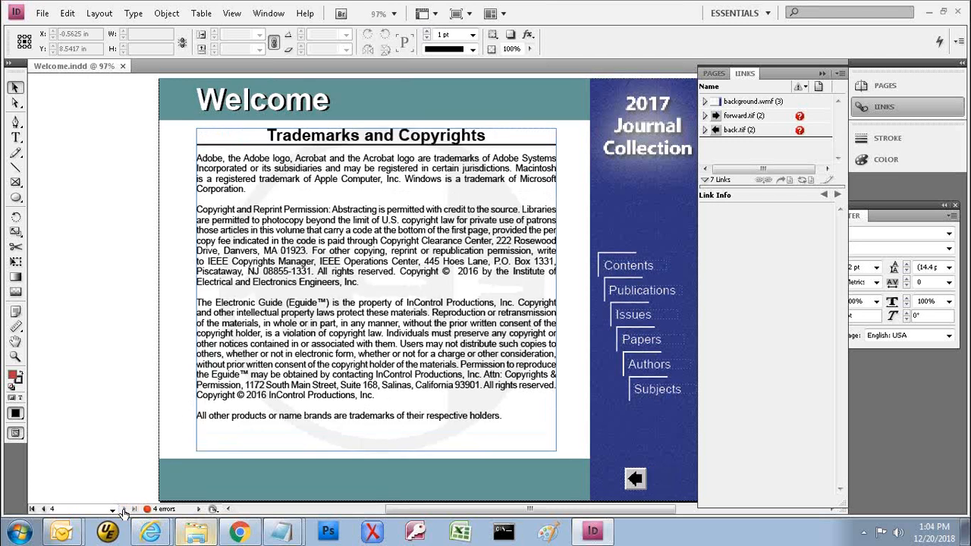
{"action": "left_click", "coordinate": [42, 509]}
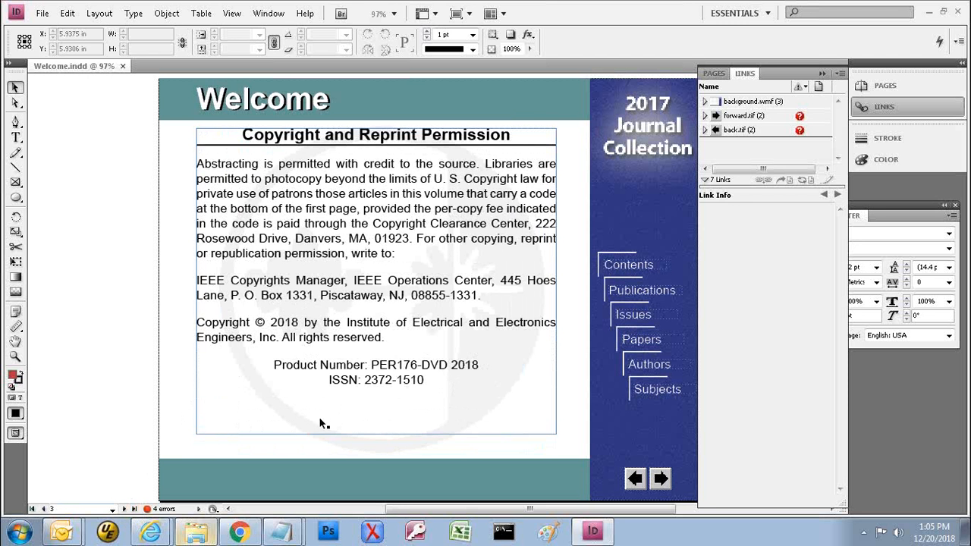
{"action": "left_click", "coordinate": [125, 509]}
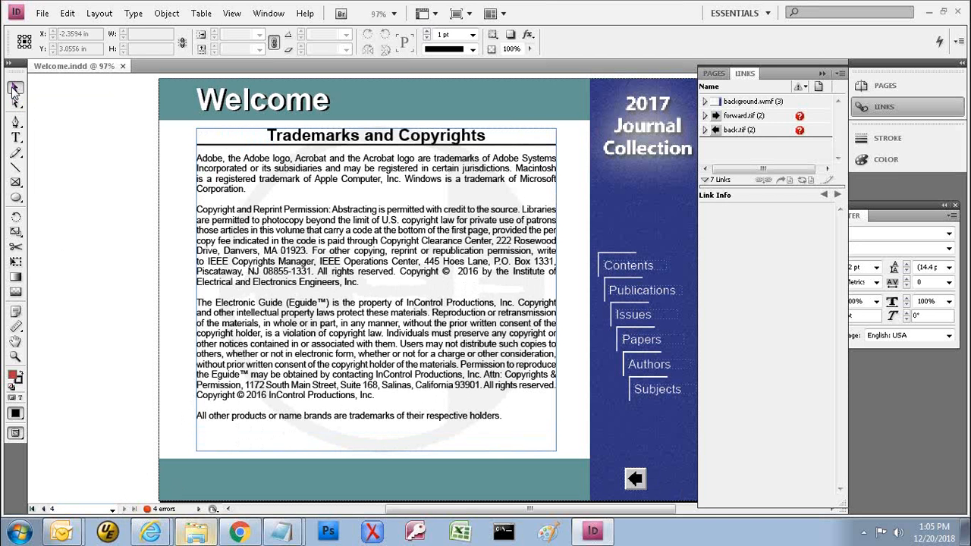
Step: Change the IEEE copyright year in the second paragraph of the Trademarks and Copyrights page to 2018
{"action": "left_click", "coordinate": [21, 144]}
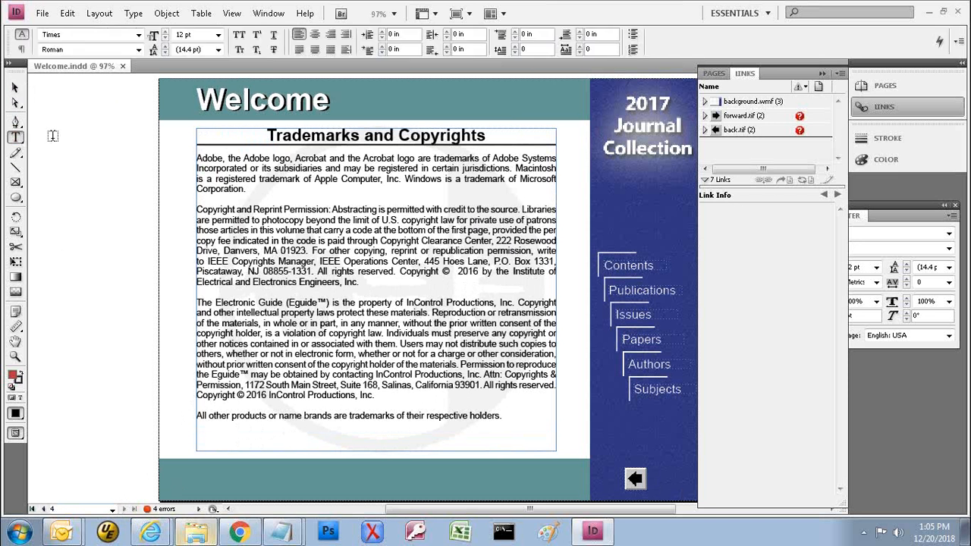
{"action": "left_click", "coordinate": [16, 88]}
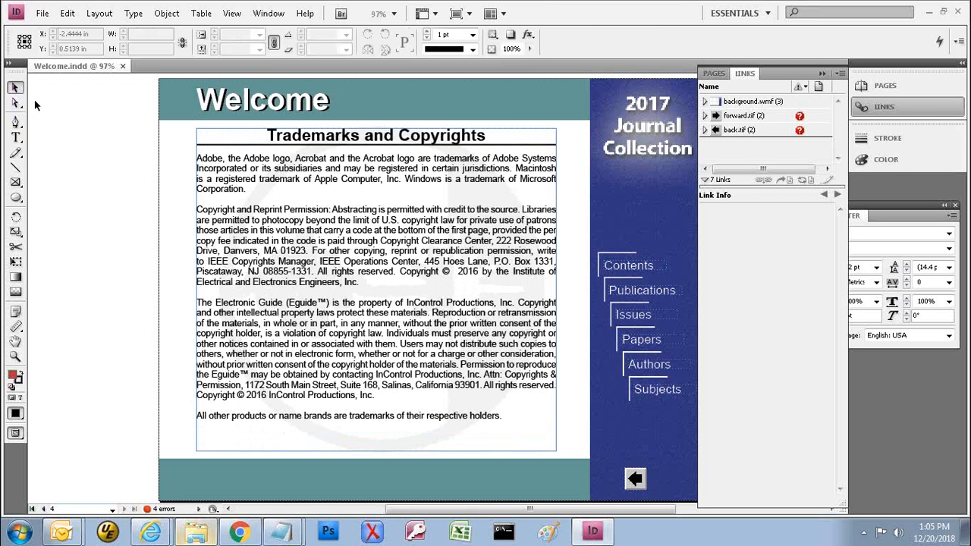
{"action": "double_click", "coordinate": [475, 275]}
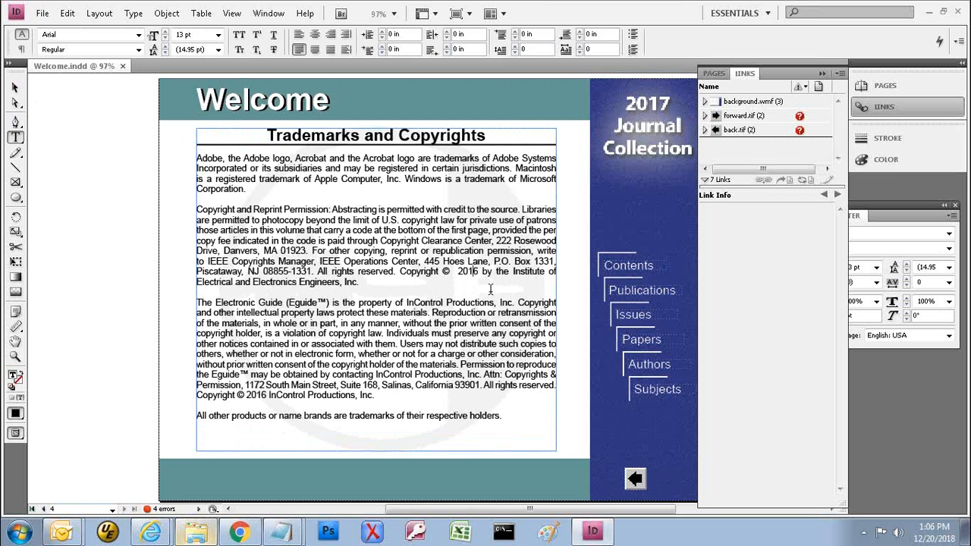
{"action": "key", "text": "Delete"}
{"action": "type", "text": "8"}
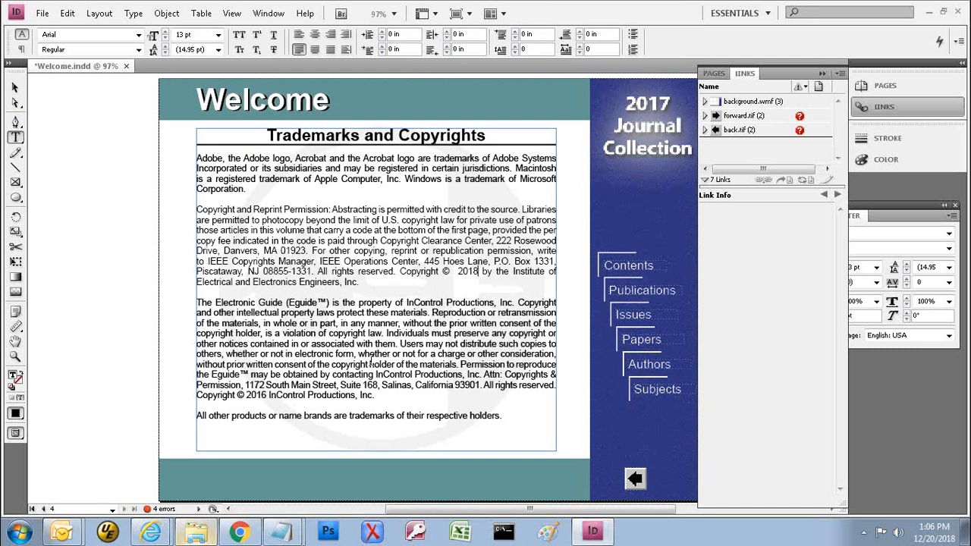
Step: Change the InControl Productions copyright year on the Trademarks and Copyrights page to 2018 and save the document
{"action": "left_click", "coordinate": [264, 395]}
{"action": "key", "text": "Delete"}
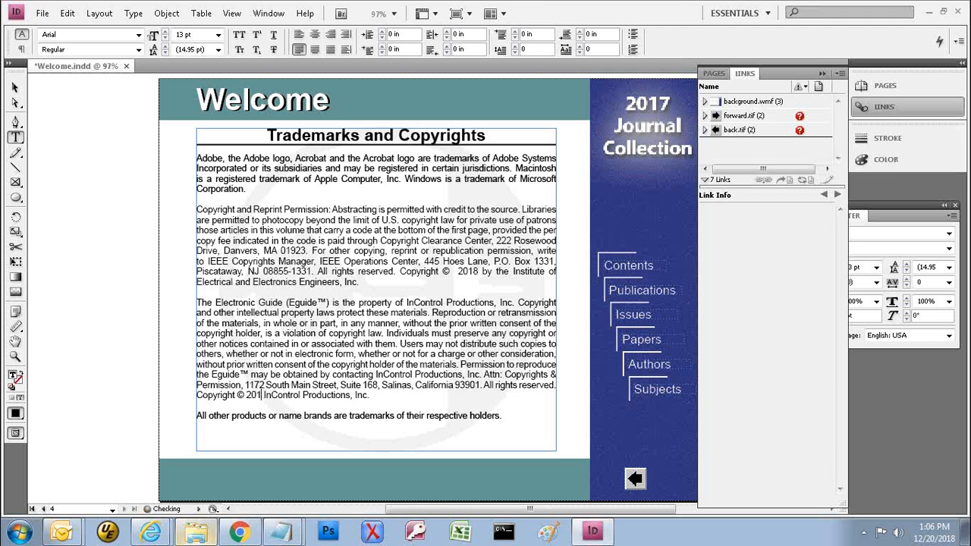
{"action": "type", "text": "8"}
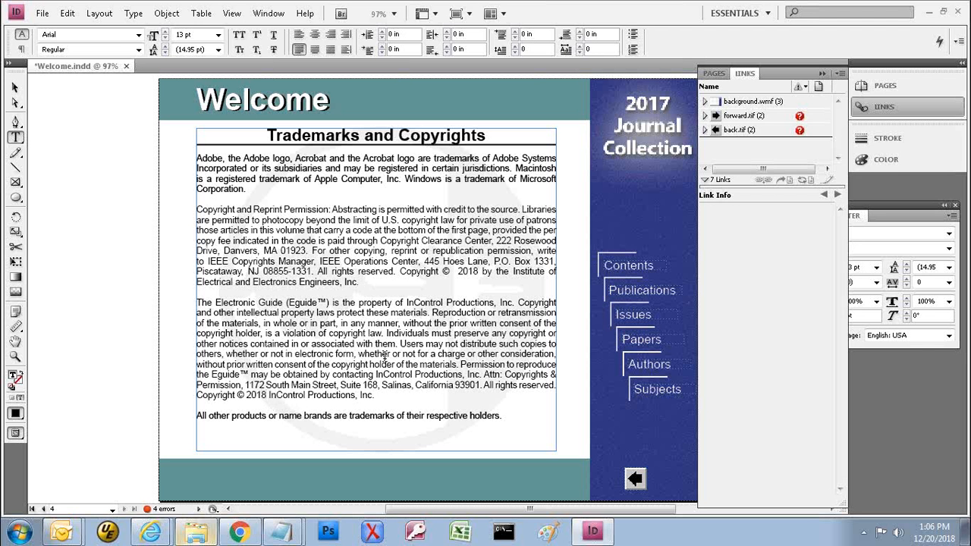
{"action": "left_click", "coordinate": [15, 89]}
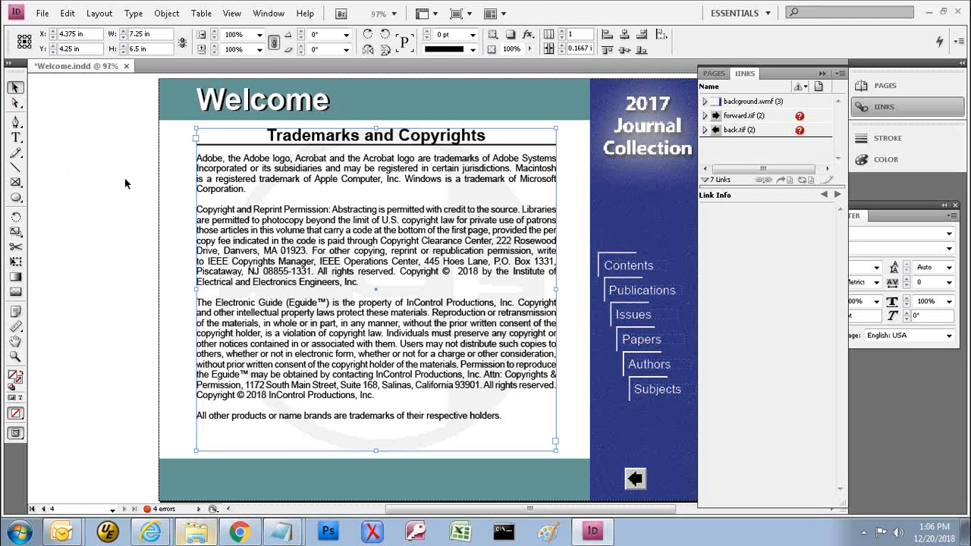
{"action": "key", "text": "ctrl+s"}
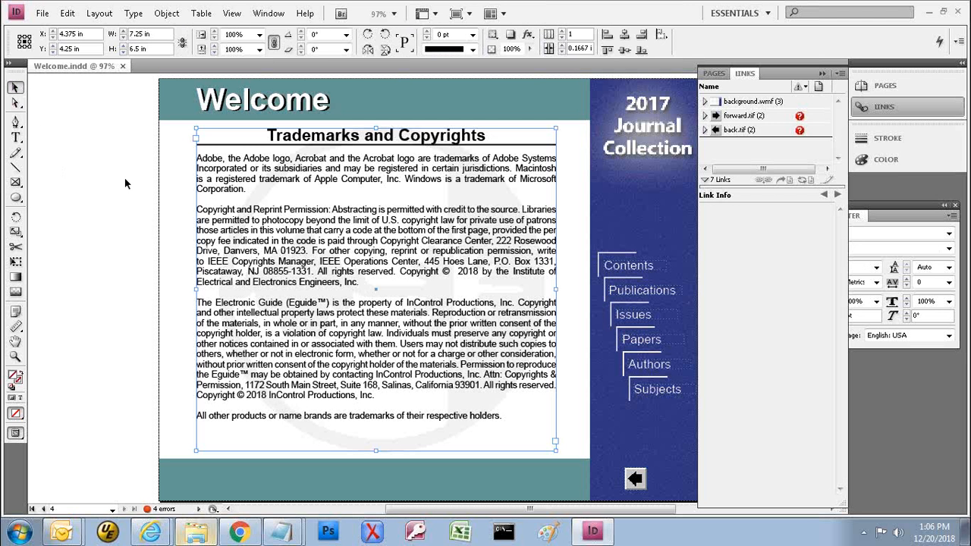
Step: Print all pages to Welcome.ps in the Publish folder, replacing the existing file and continuing despite the missing links, then save the document
{"action": "key", "text": "ctrl+p"}
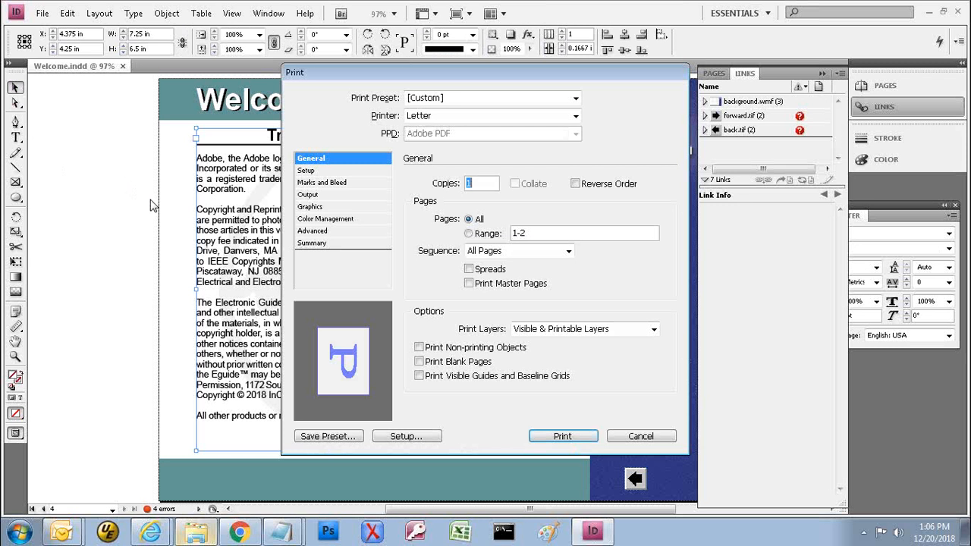
{"action": "left_click", "coordinate": [562, 437]}
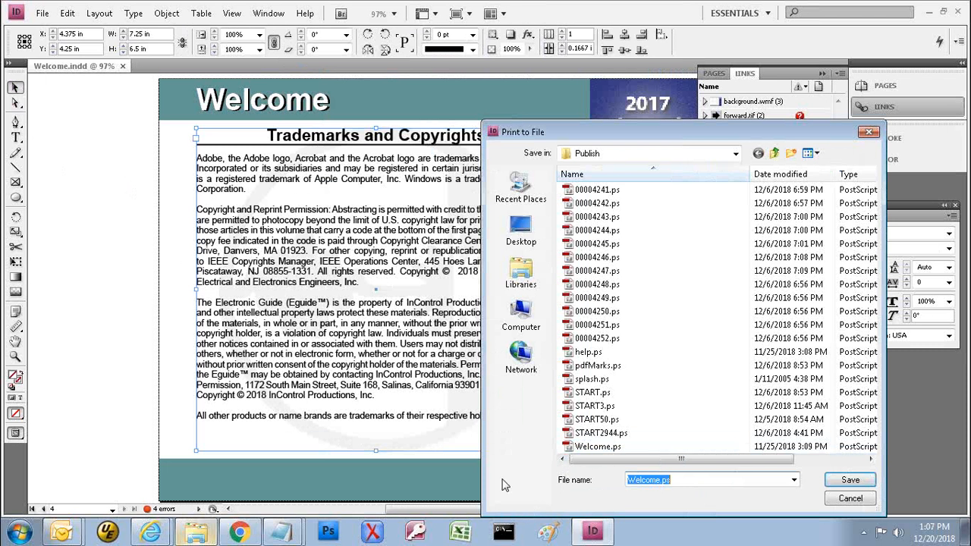
{"action": "left_click", "coordinate": [735, 154]}
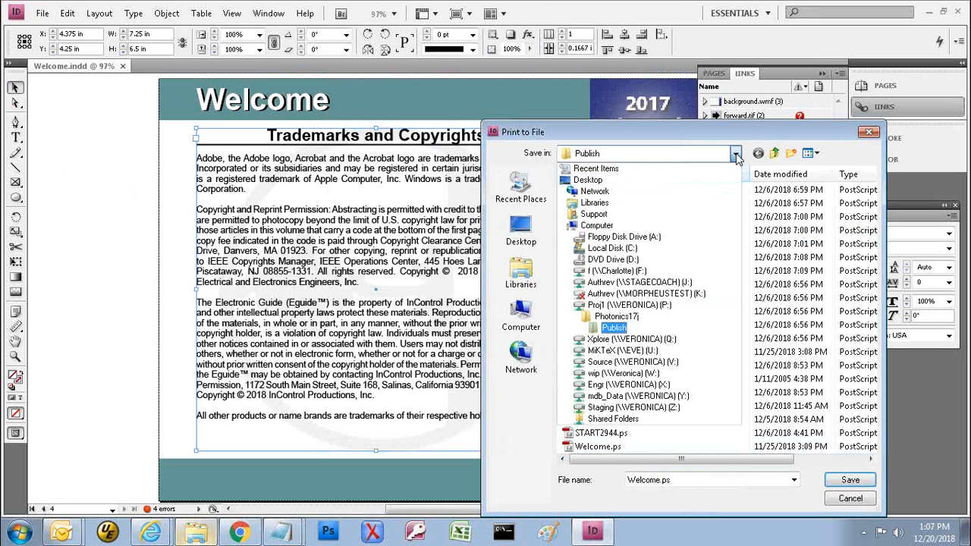
{"action": "left_click", "coordinate": [735, 154]}
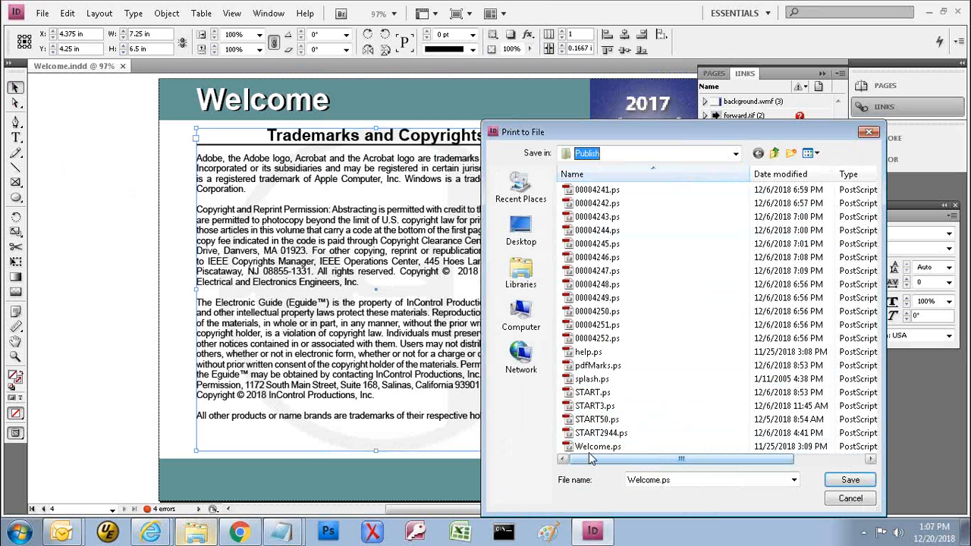
{"action": "left_click", "coordinate": [848, 483]}
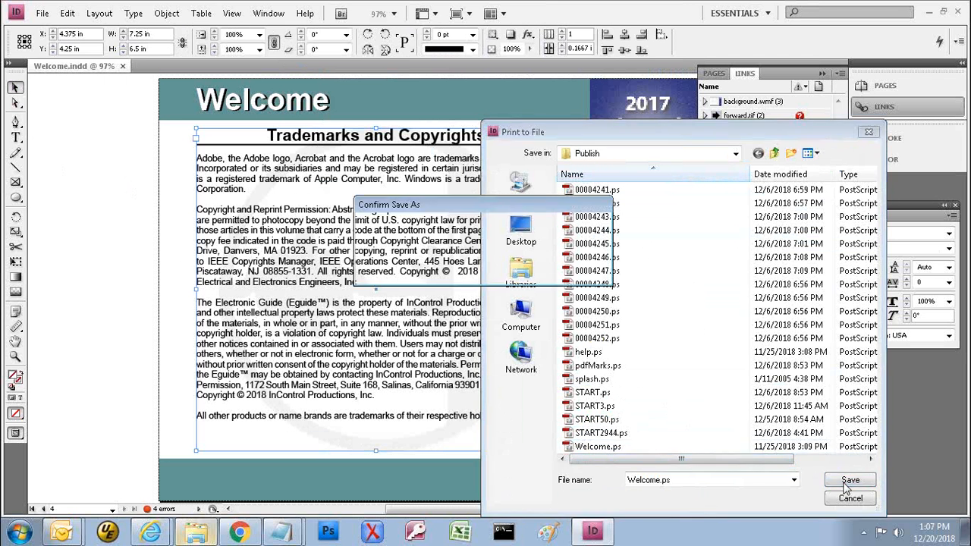
{"action": "left_click", "coordinate": [529, 270]}
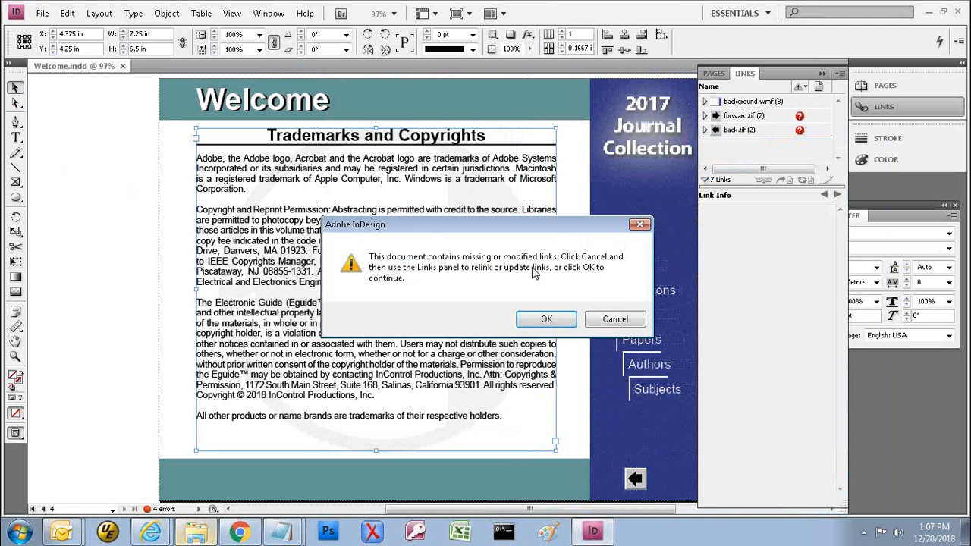
{"action": "left_click", "coordinate": [543, 319]}
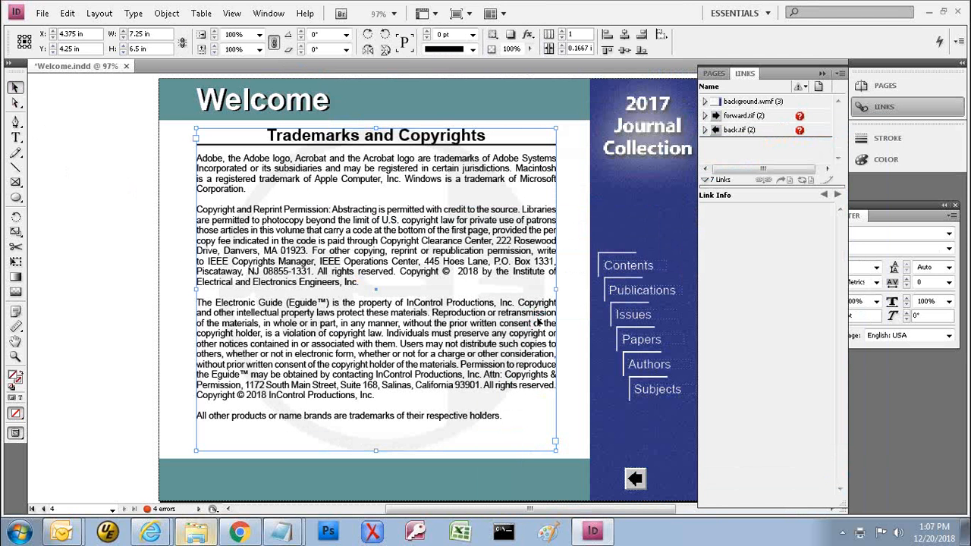
{"action": "key", "text": "ctrl+s"}
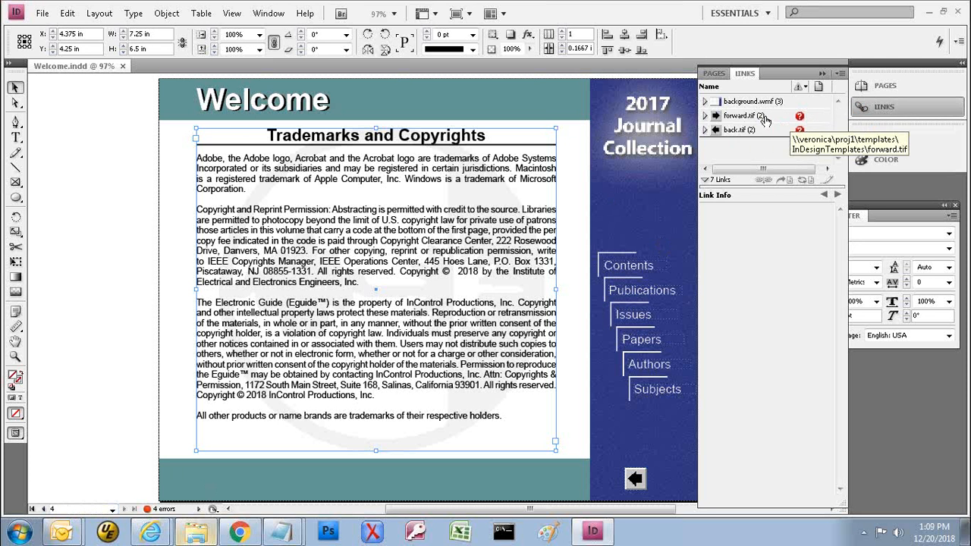
Step: View the B-Master - Middle, A-Master - First and C-Master Last master pages in turn to compare their navigation arrows
{"action": "left_click", "coordinate": [716, 74]}
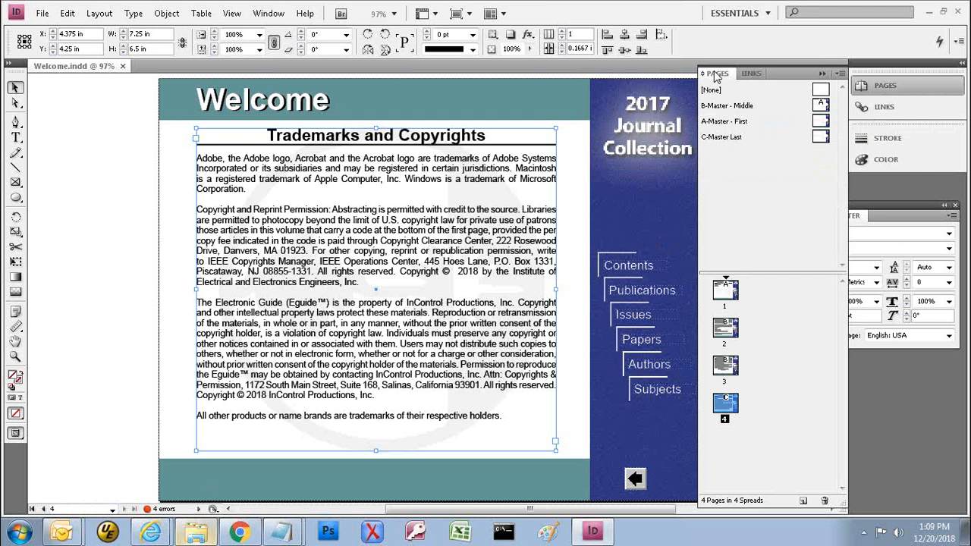
{"action": "double_click", "coordinate": [729, 109]}
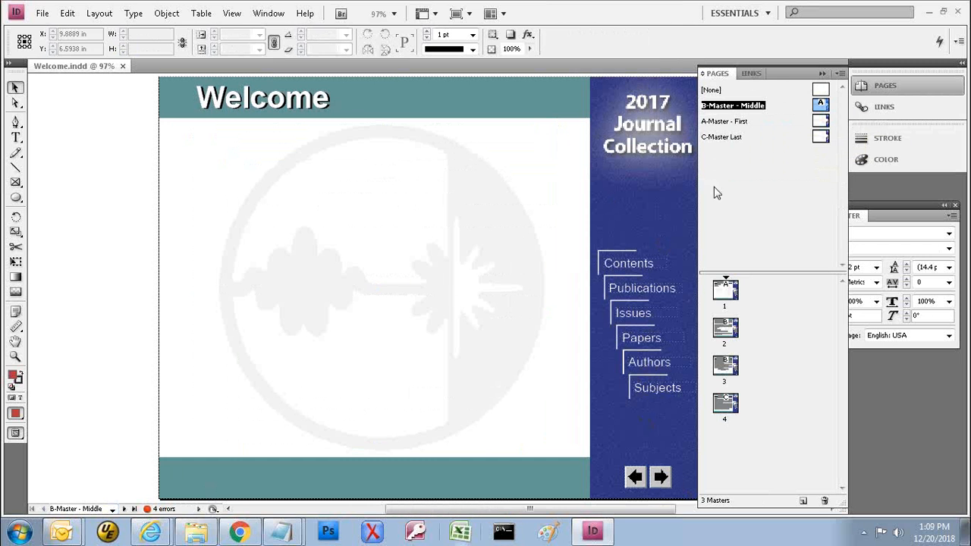
{"action": "double_click", "coordinate": [725, 124]}
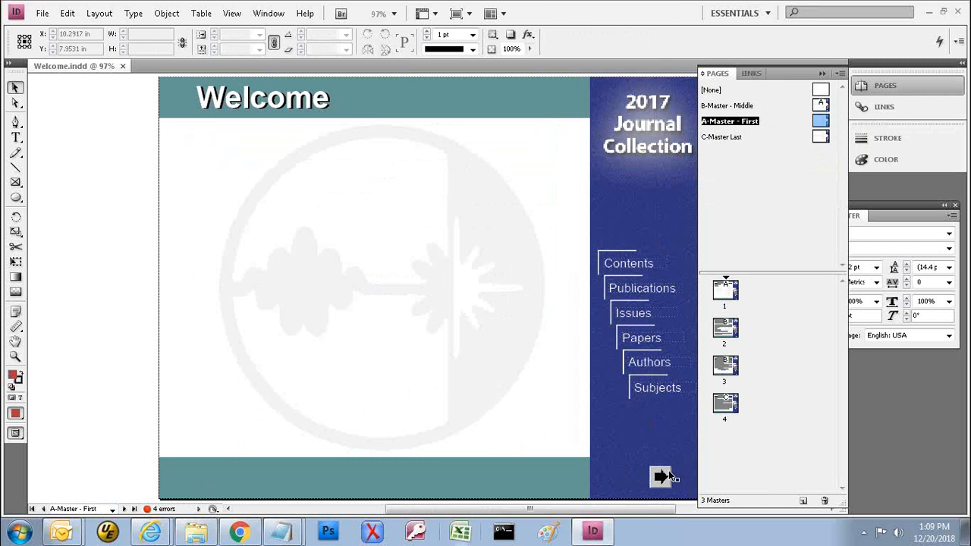
{"action": "double_click", "coordinate": [726, 138]}
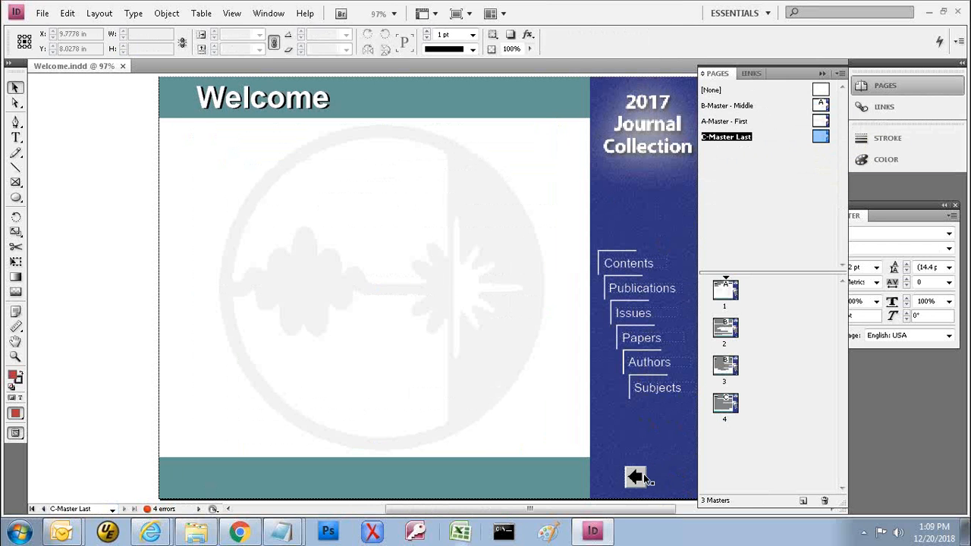
Step: View pages 1 and 2 of the Welcome document to check how they correspond to their assigned masters
{"action": "double_click", "coordinate": [724, 295]}
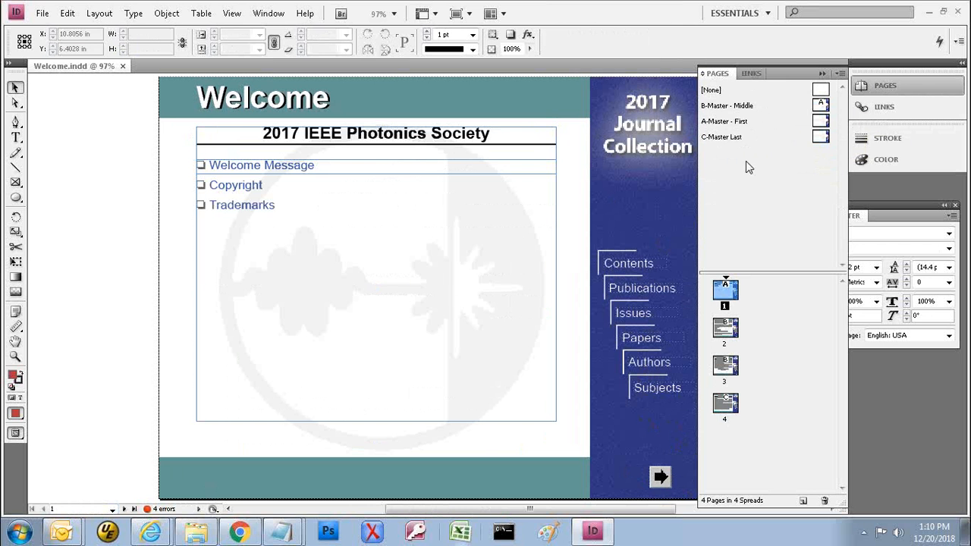
{"action": "left_click", "coordinate": [745, 127]}
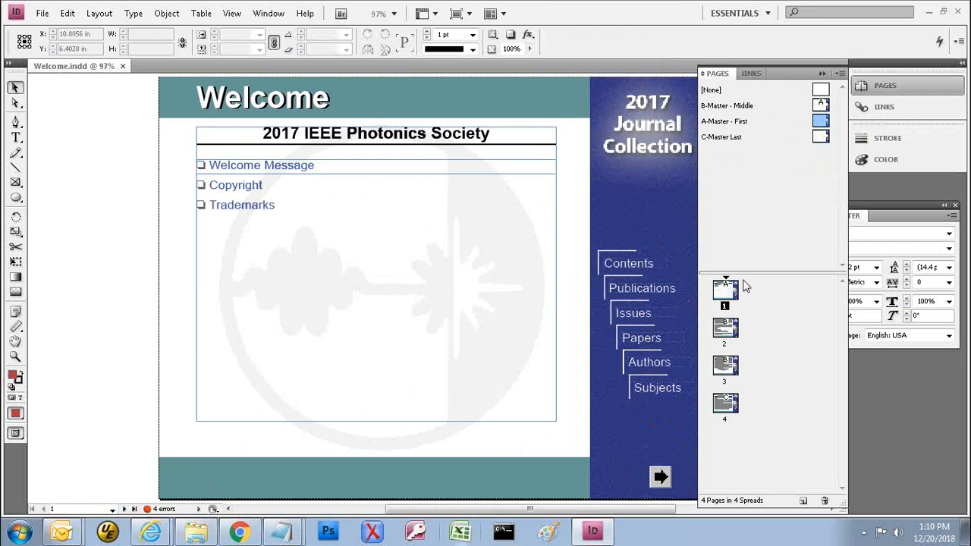
{"action": "double_click", "coordinate": [735, 328]}
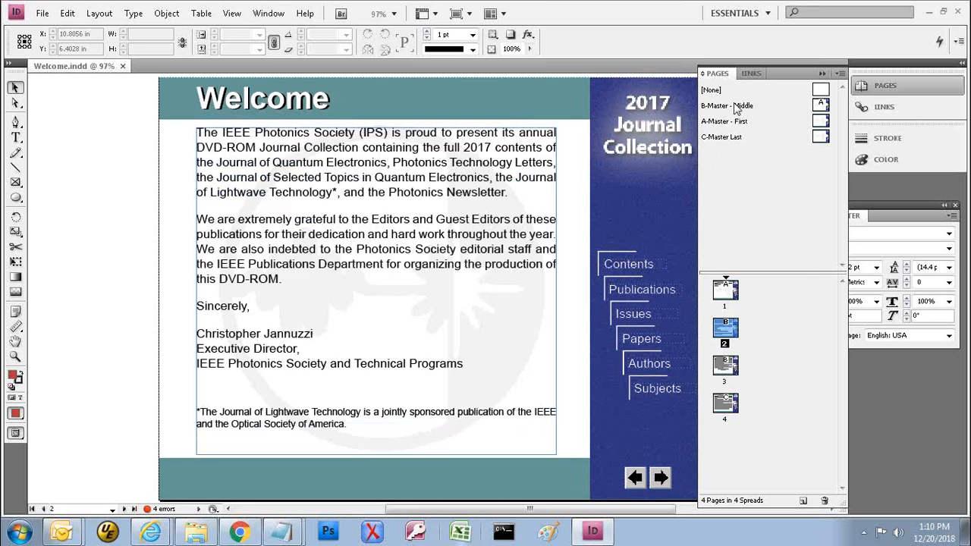
Step: View page 4 and the C-Master Last master page to compare their navigation arrows
{"action": "left_click", "coordinate": [728, 408]}
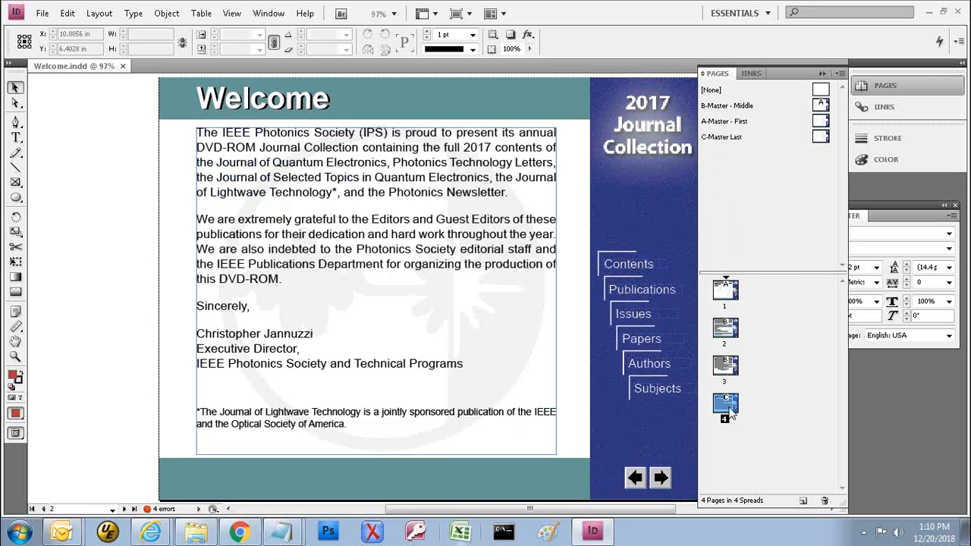
{"action": "double_click", "coordinate": [728, 410]}
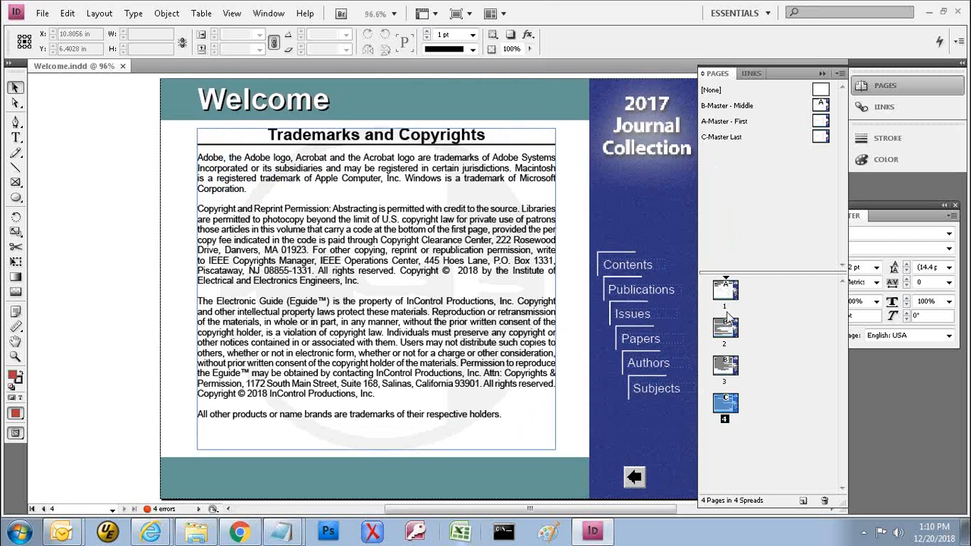
{"action": "left_click", "coordinate": [730, 142]}
{"action": "double_click", "coordinate": [731, 140]}
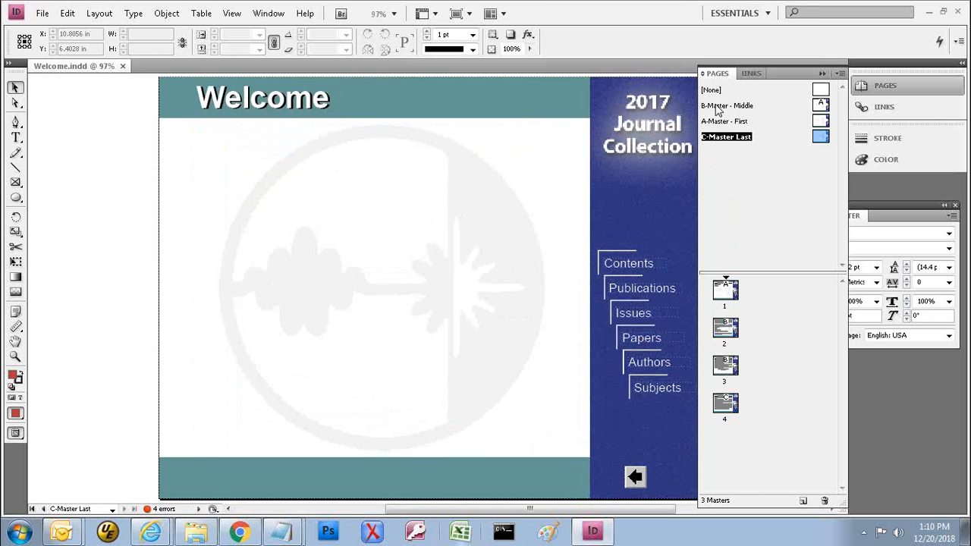
Step: Append "hello" to the Welcome heading on the B-Master - Middle master page and check the change on pages 2 and 3
{"action": "double_click", "coordinate": [718, 108]}
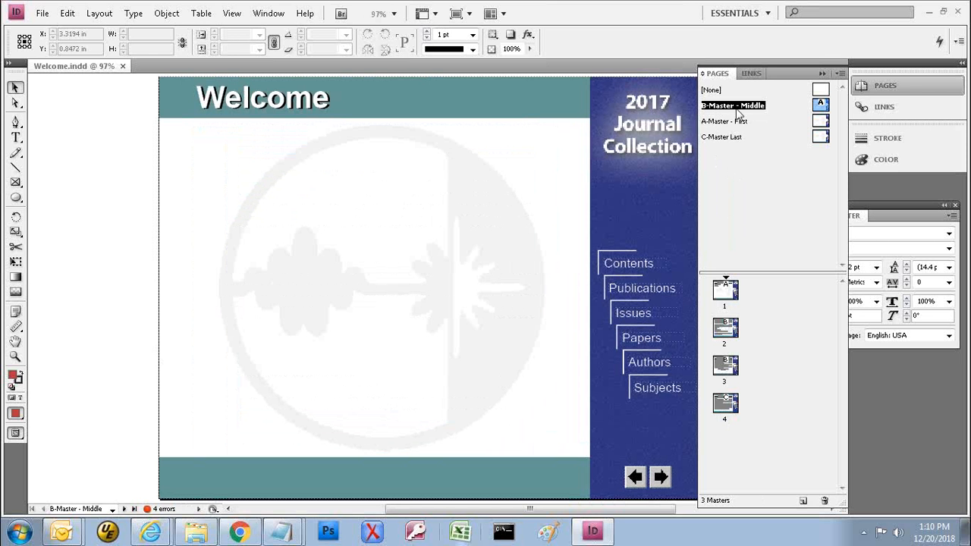
{"action": "double_click", "coordinate": [325, 98]}
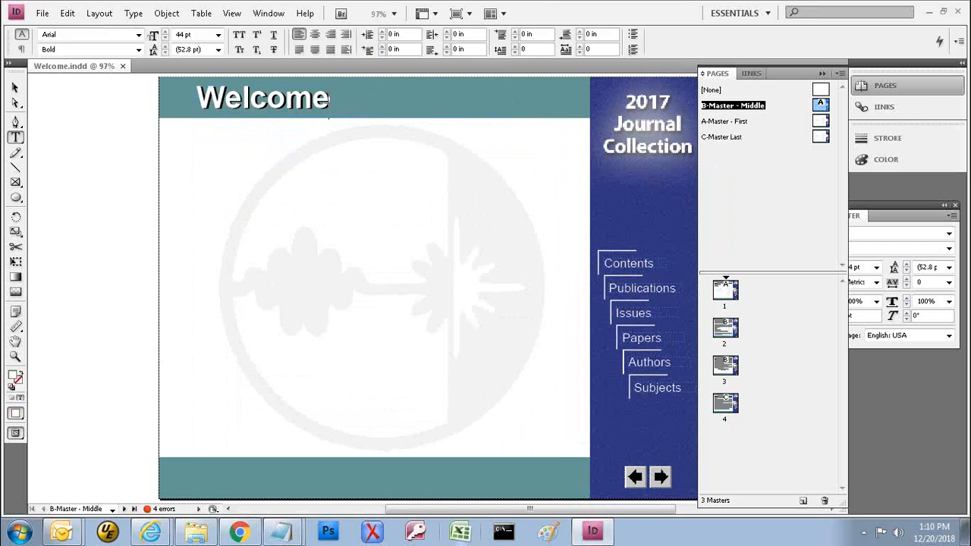
{"action": "type", "text": "hello"}
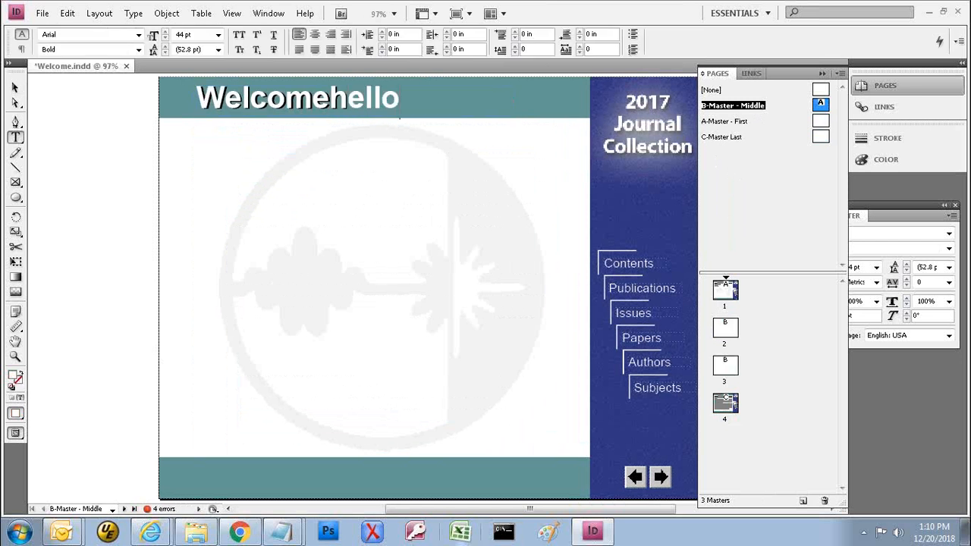
{"action": "left_click", "coordinate": [721, 125]}
{"action": "double_click", "coordinate": [723, 125]}
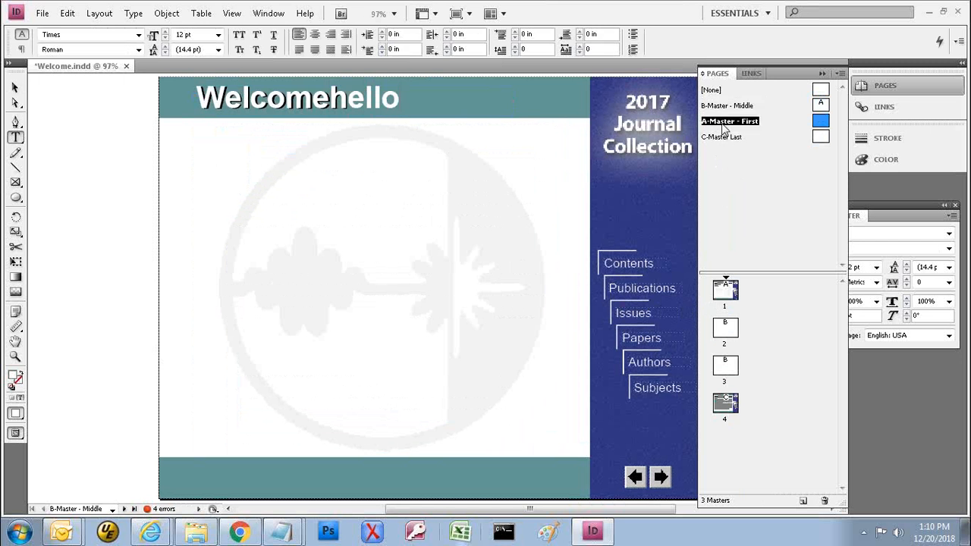
{"action": "double_click", "coordinate": [729, 328]}
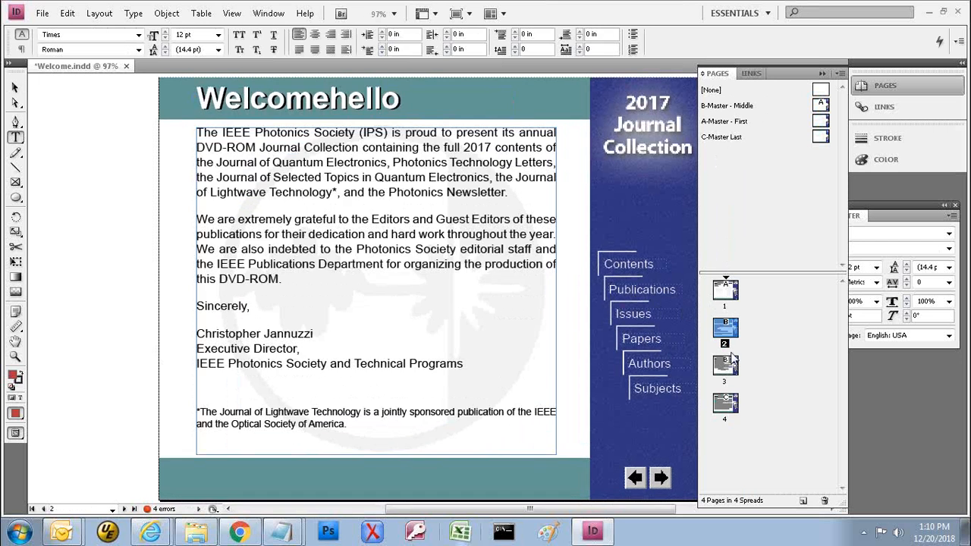
{"action": "double_click", "coordinate": [727, 365]}
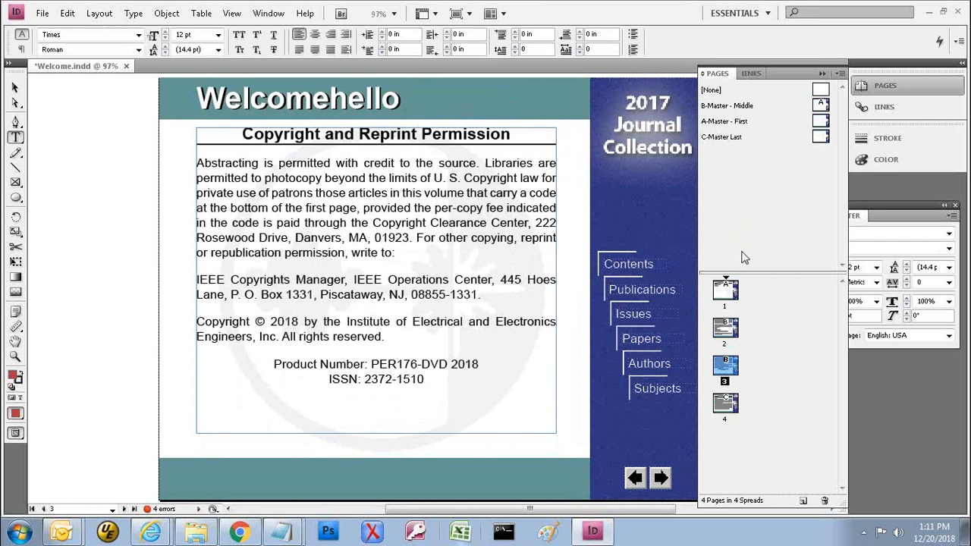
Step: Apply the A-Master - First master to page 2 in place of its current master
{"action": "double_click", "coordinate": [727, 332]}
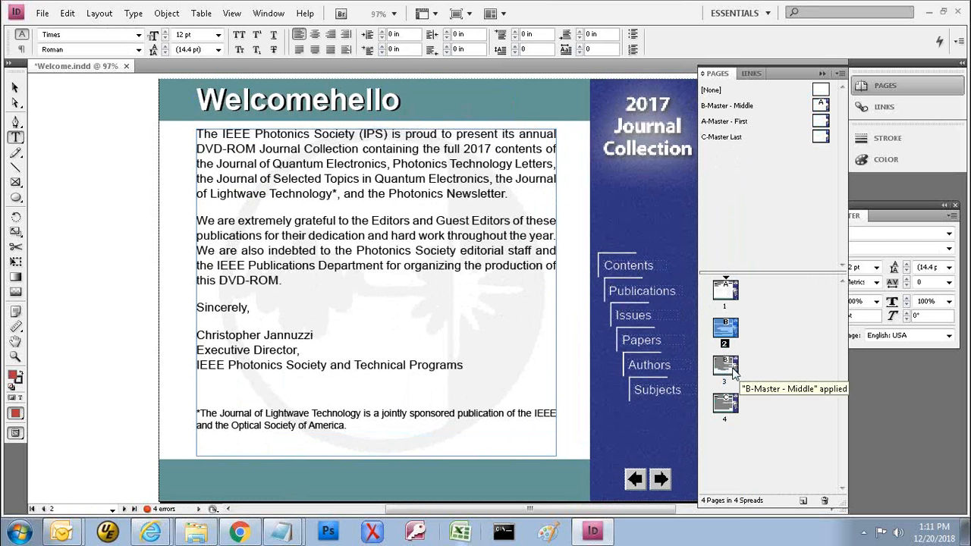
{"action": "right_click", "coordinate": [726, 332]}
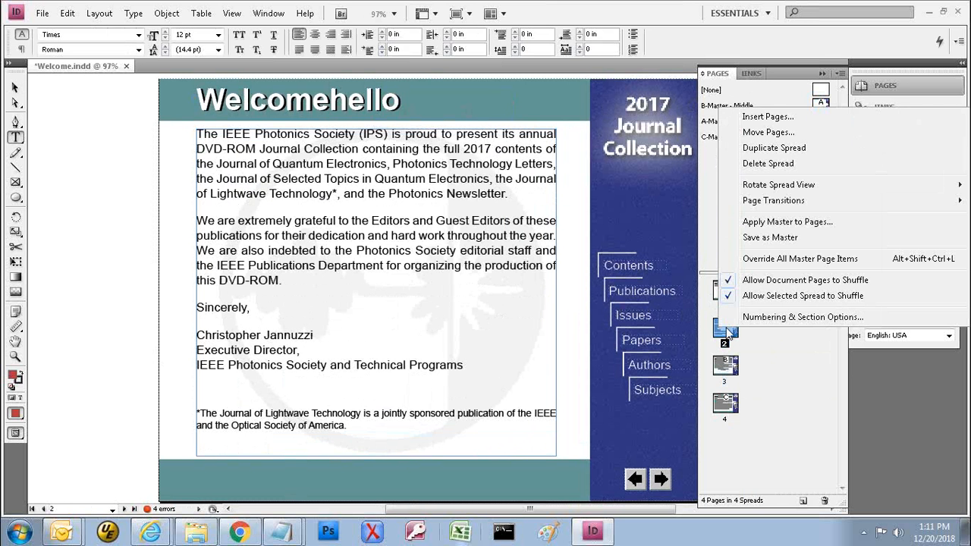
{"action": "left_click", "coordinate": [762, 223]}
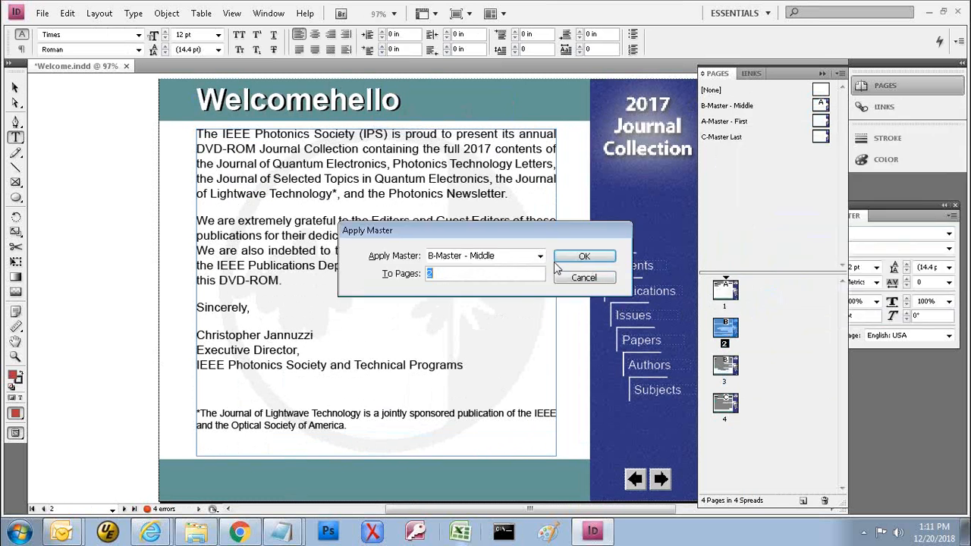
{"action": "left_click", "coordinate": [540, 258]}
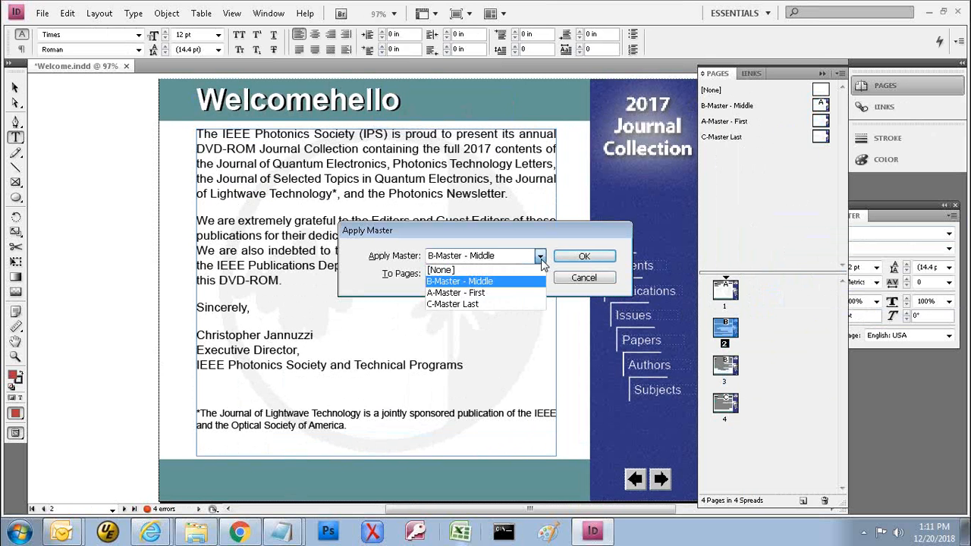
{"action": "left_click", "coordinate": [497, 292]}
{"action": "left_click", "coordinate": [581, 256]}
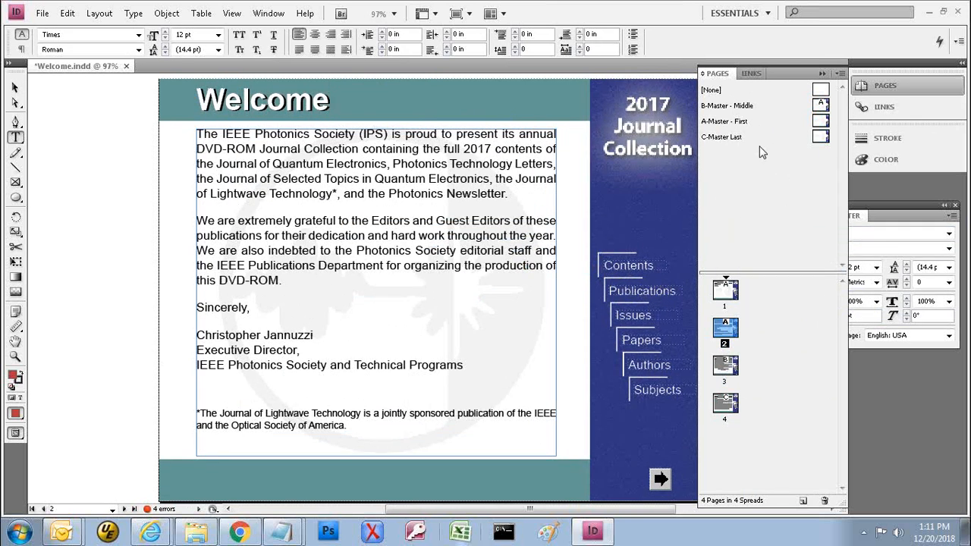
Step: View the A-Master - First master page and close Welcome.indd without saving the changes
{"action": "double_click", "coordinate": [749, 124]}
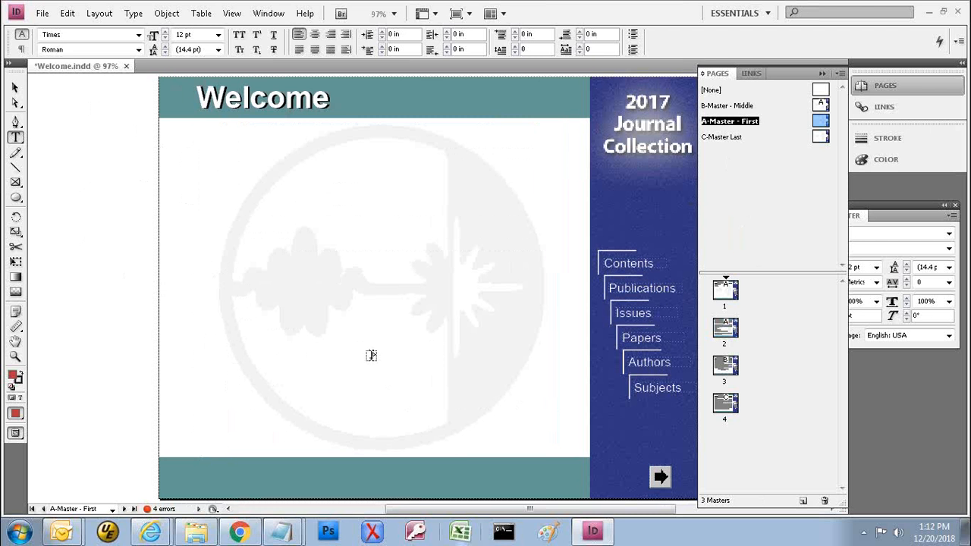
{"action": "left_click", "coordinate": [126, 66]}
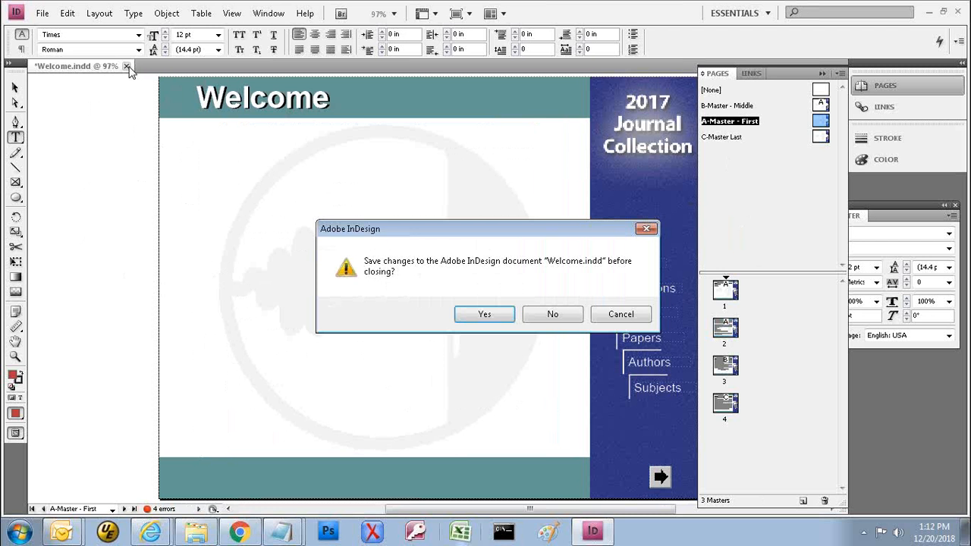
{"action": "left_click", "coordinate": [543, 321]}
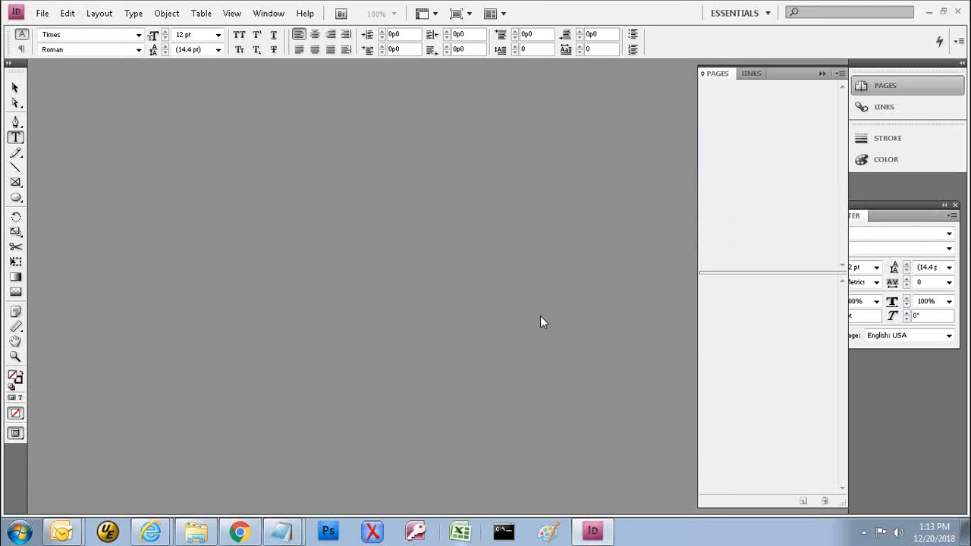
{"action": "left_click", "coordinate": [43, 13]}
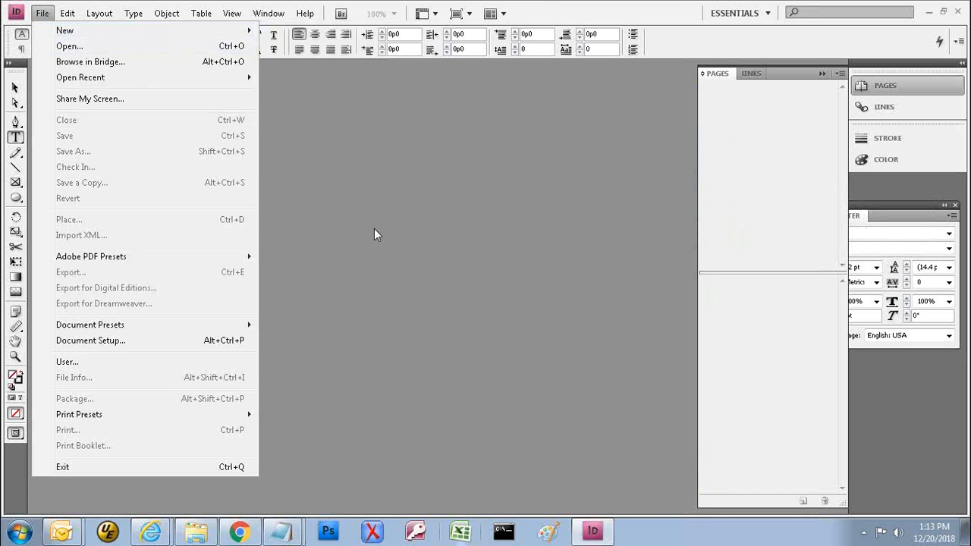
{"action": "left_click", "coordinate": [383, 309]}
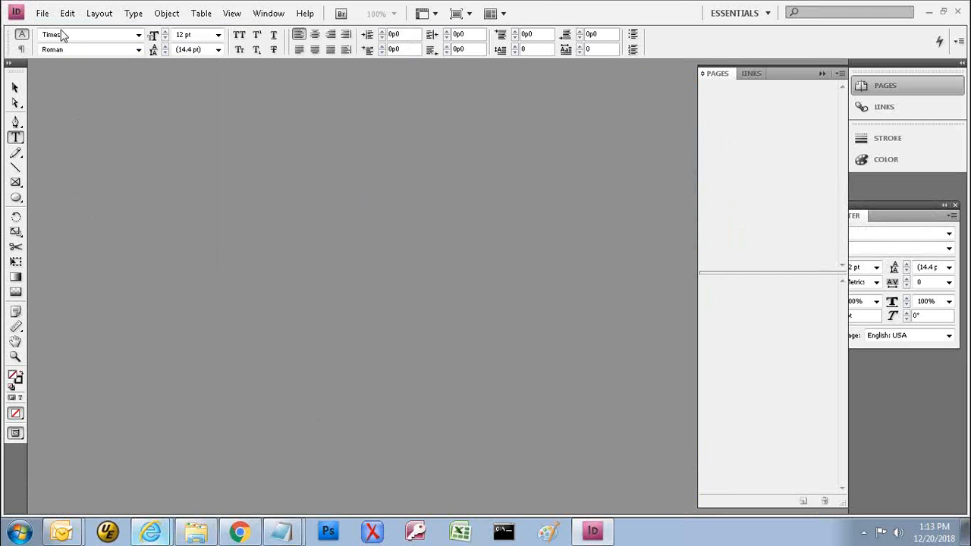
{"action": "left_click", "coordinate": [43, 16]}
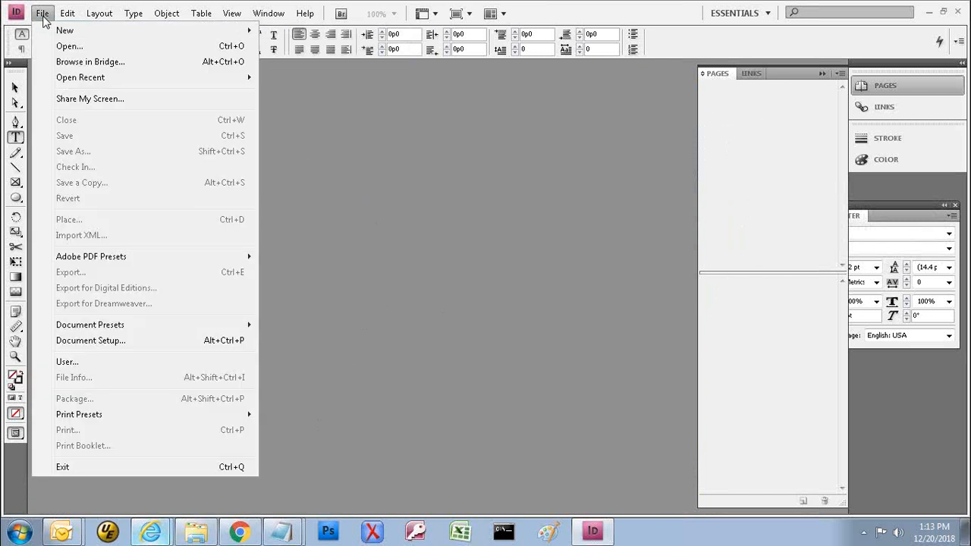
{"action": "left_click", "coordinate": [68, 47]}
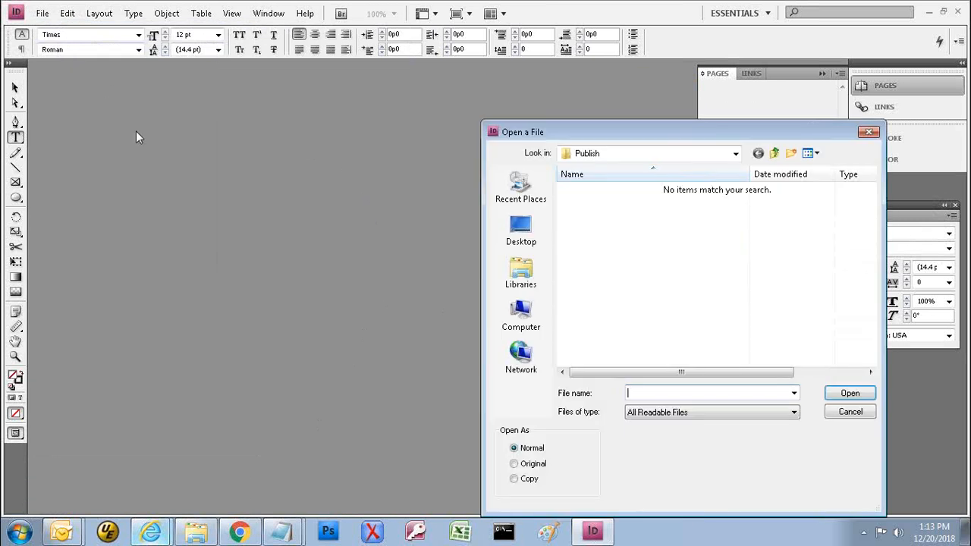
{"action": "left_click", "coordinate": [517, 204]}
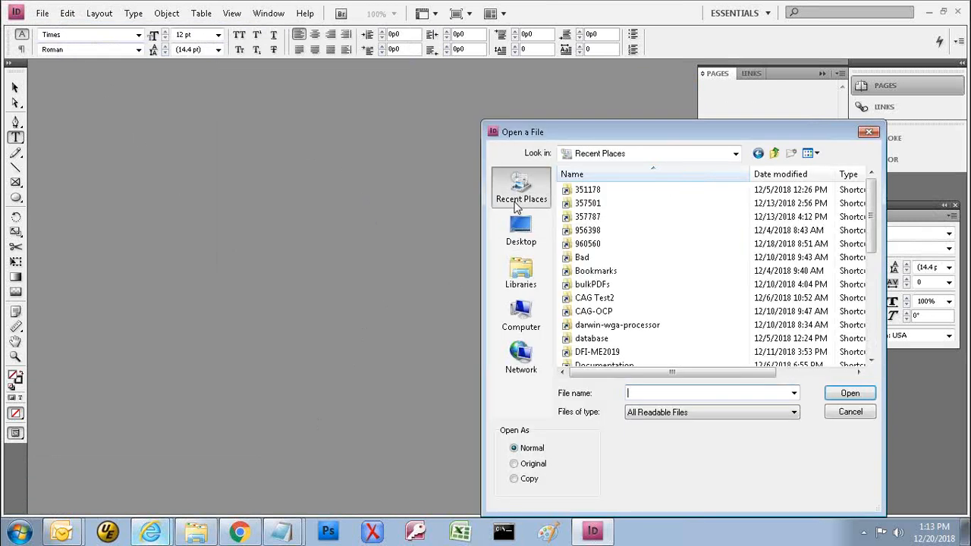
{"action": "left_click", "coordinate": [855, 414]}
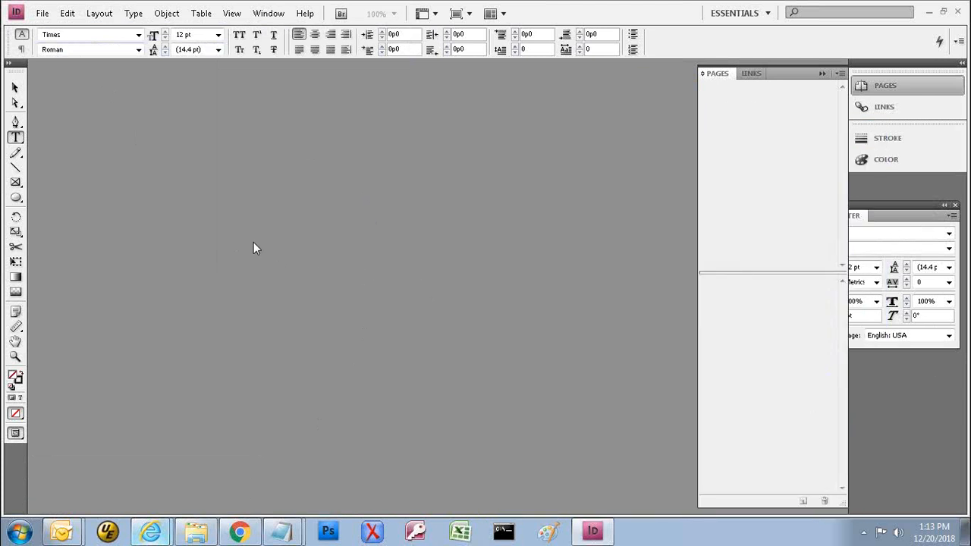
Step: Reopen the recent document P:\Photonics17j\Front\Welcome.indd and accept the missing links notice
{"action": "left_click", "coordinate": [42, 13]}
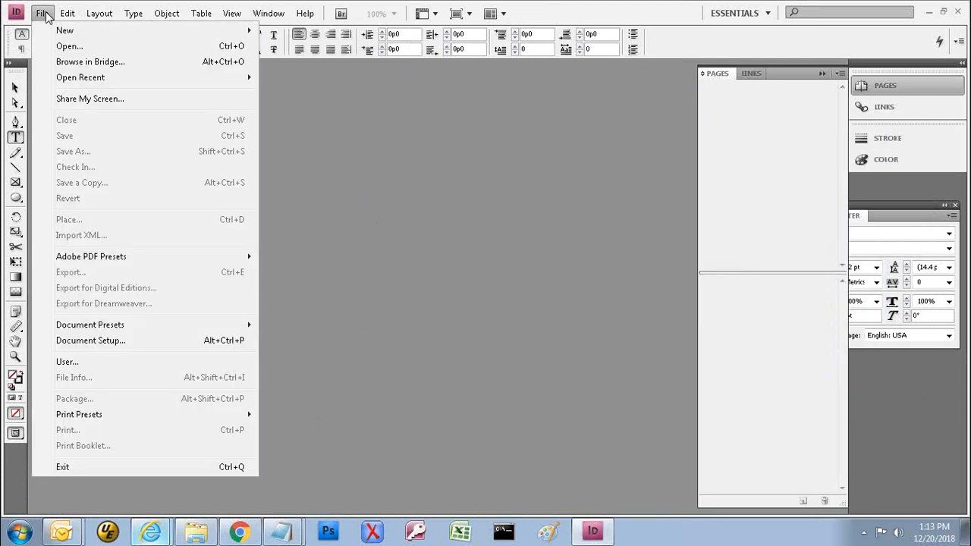
{"action": "mouse_move", "coordinate": [97, 84]}
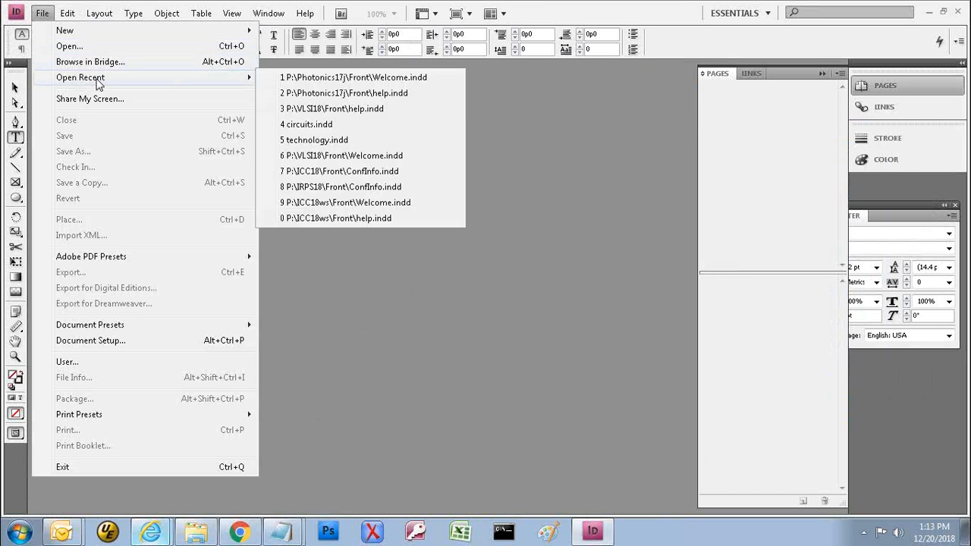
{"action": "left_click", "coordinate": [317, 79]}
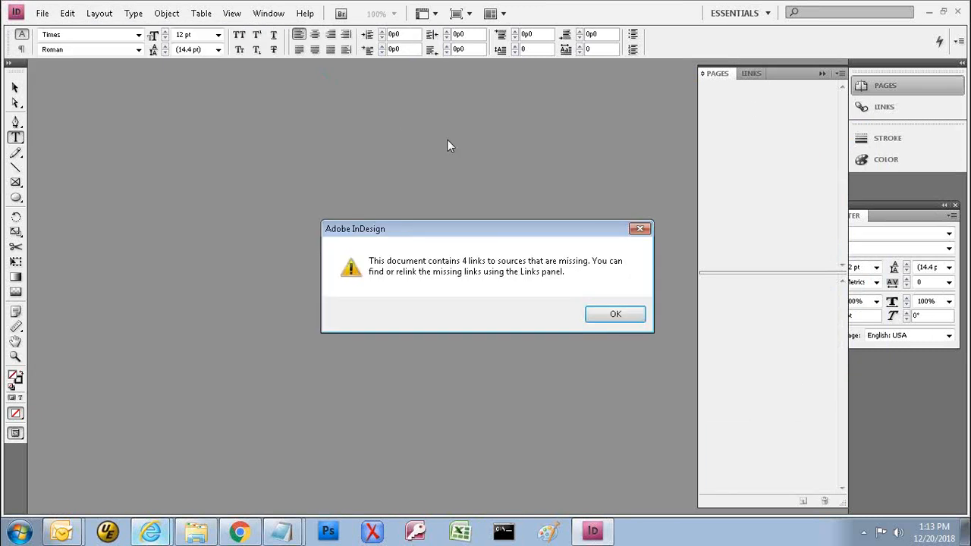
{"action": "left_click", "coordinate": [626, 313]}
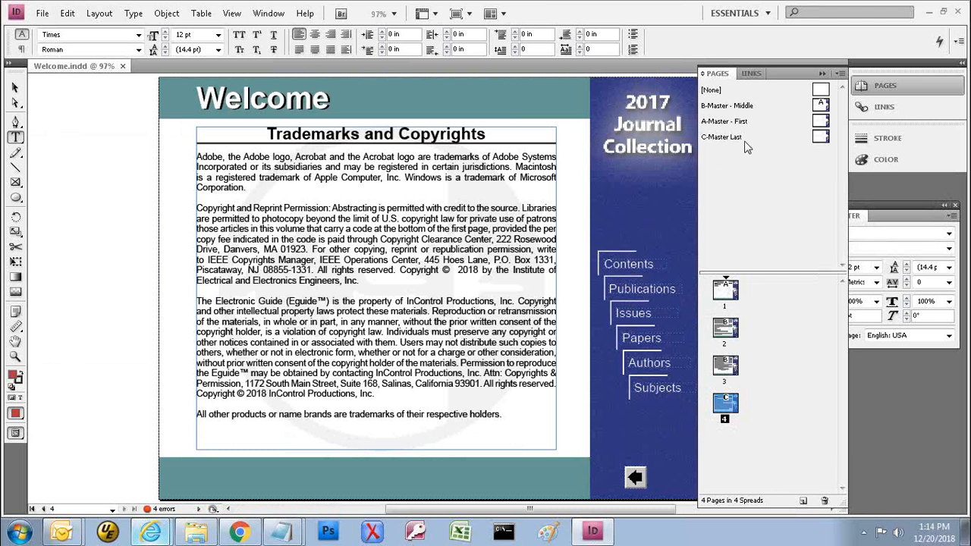
Step: Try to relink all instances of background.wmf to the background.wmf file in the Publish folder
{"action": "left_click", "coordinate": [747, 74]}
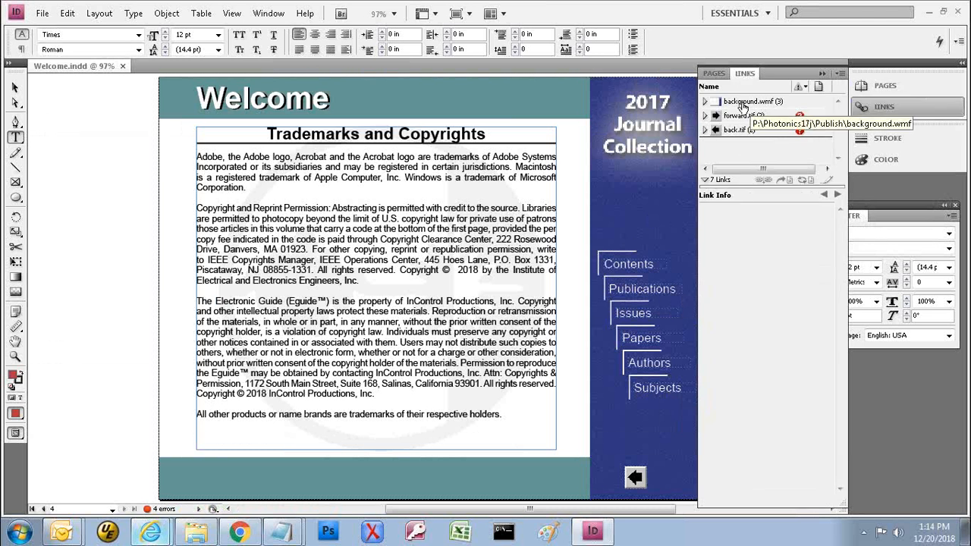
{"action": "right_click", "coordinate": [743, 108]}
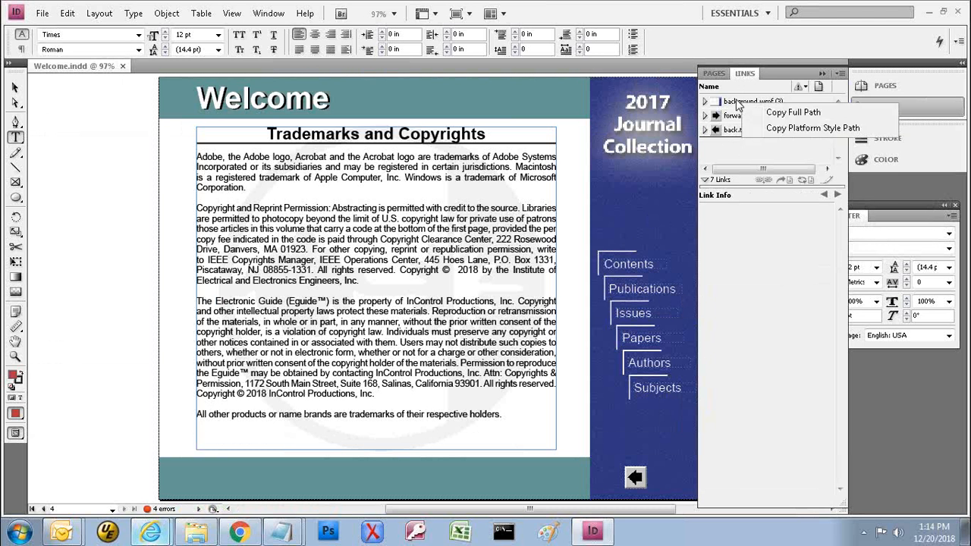
{"action": "left_click", "coordinate": [734, 104]}
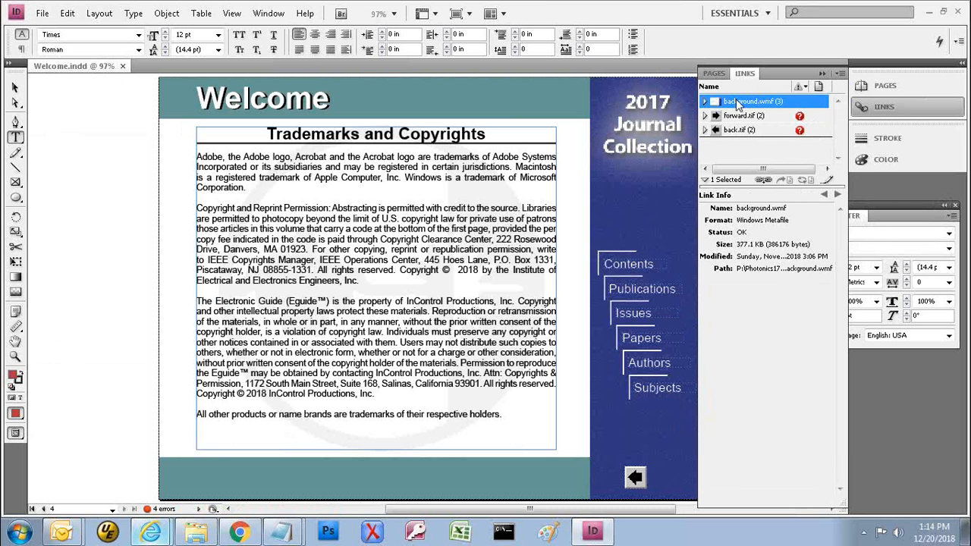
{"action": "right_click", "coordinate": [737, 106]}
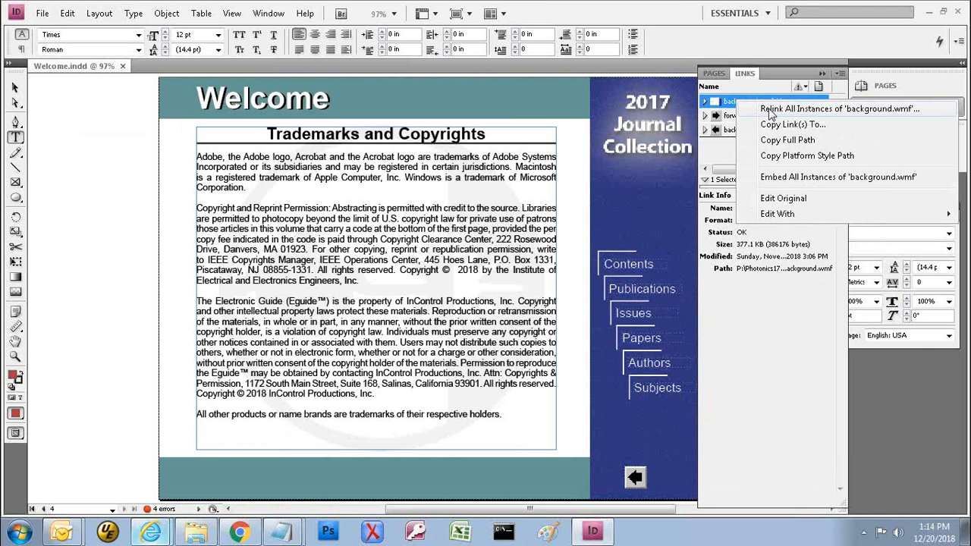
{"action": "left_click", "coordinate": [771, 110]}
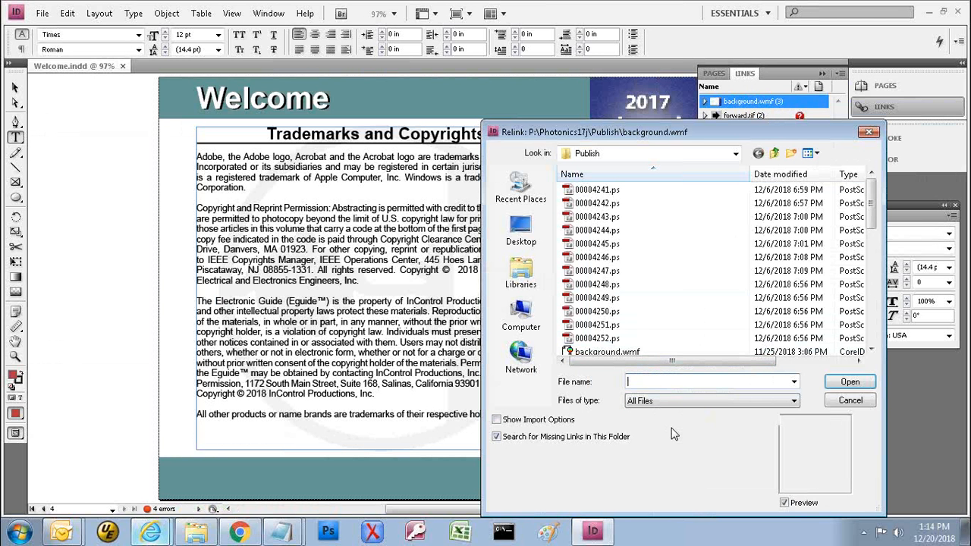
{"action": "left_click", "coordinate": [633, 353]}
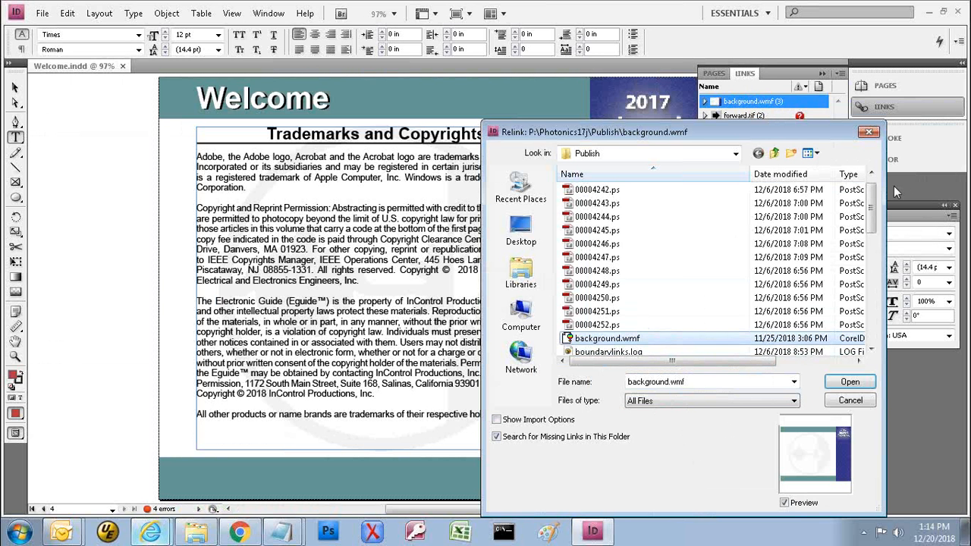
{"action": "left_click", "coordinate": [869, 133]}
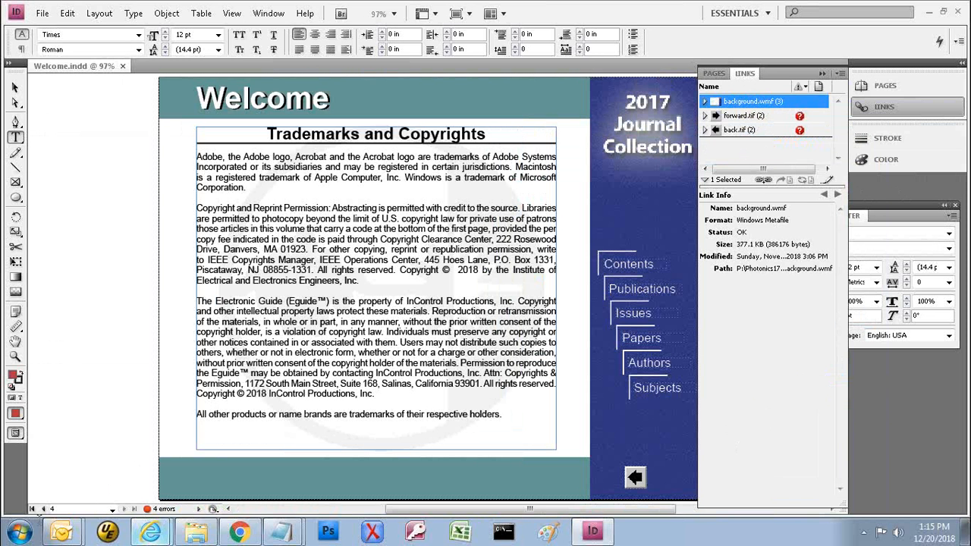
Step: Go back to page 2 of the document to view the welcome letter
{"action": "left_click", "coordinate": [43, 508]}
{"action": "left_click", "coordinate": [43, 508]}
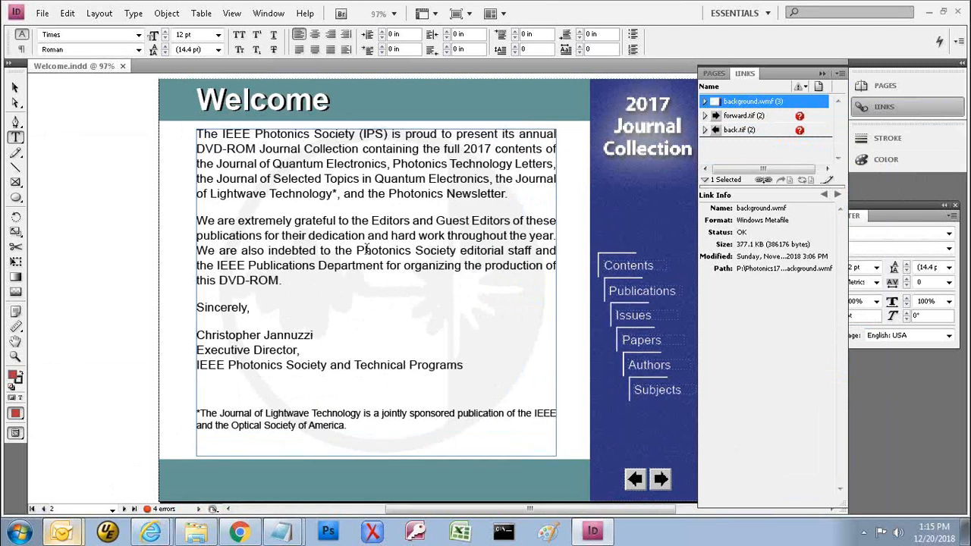
Step: Check page 1 of Welcome.indd against page 2, and close the document and exit InDesign
{"action": "left_click", "coordinate": [43, 509]}
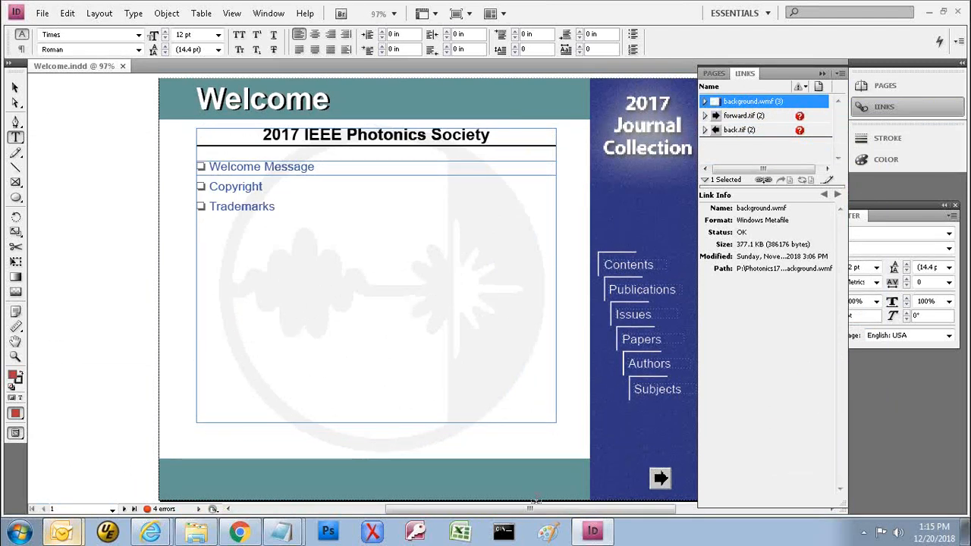
{"action": "left_click", "coordinate": [124, 509]}
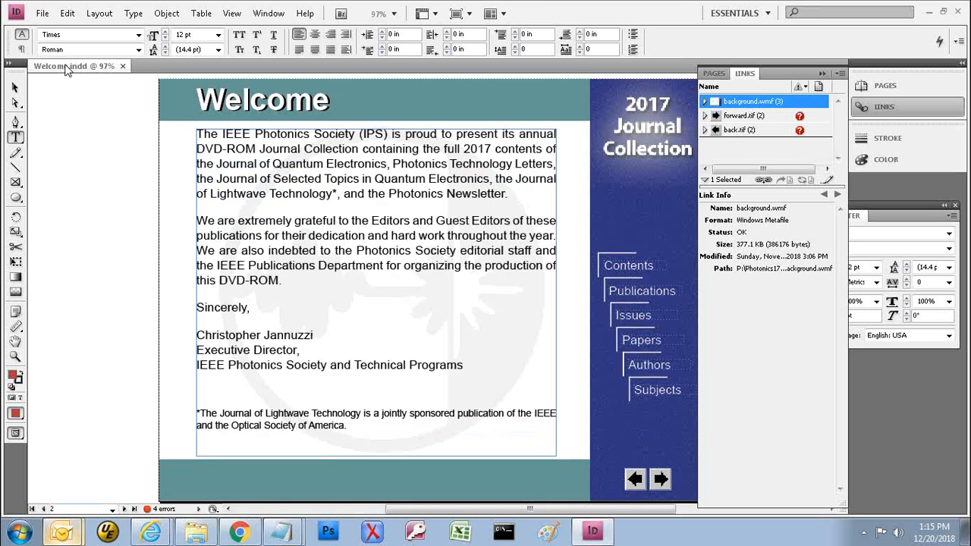
{"action": "left_click", "coordinate": [43, 14]}
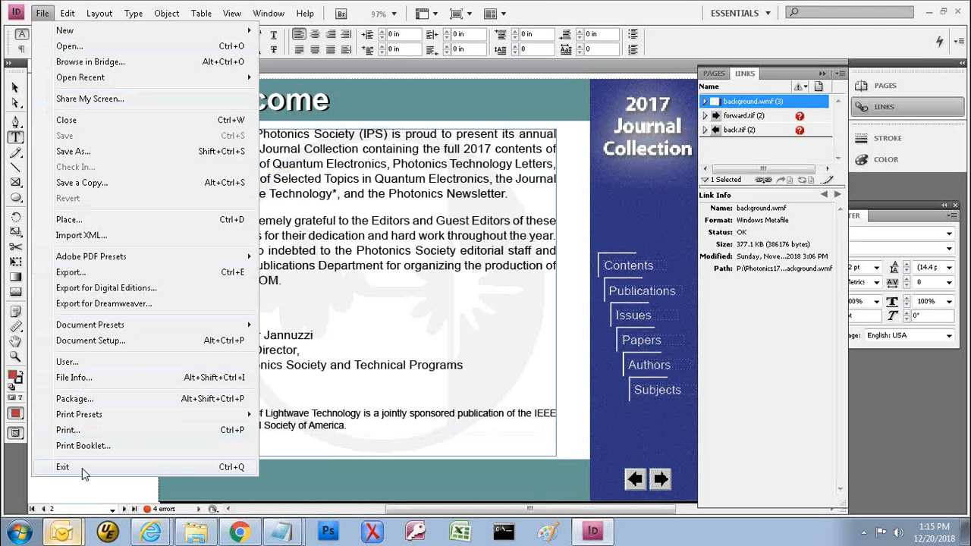
{"action": "left_click", "coordinate": [146, 125]}
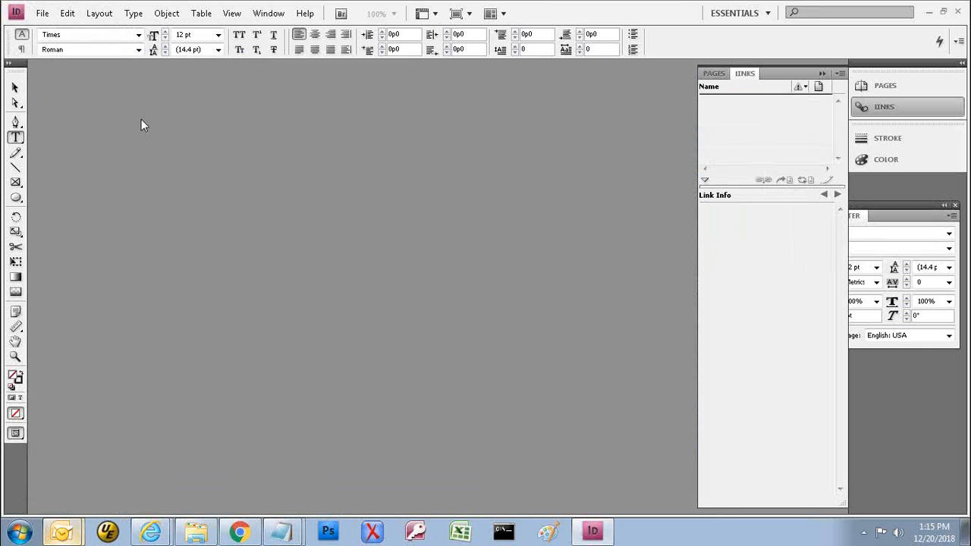
{"action": "left_click", "coordinate": [42, 14]}
{"action": "left_click", "coordinate": [76, 471]}
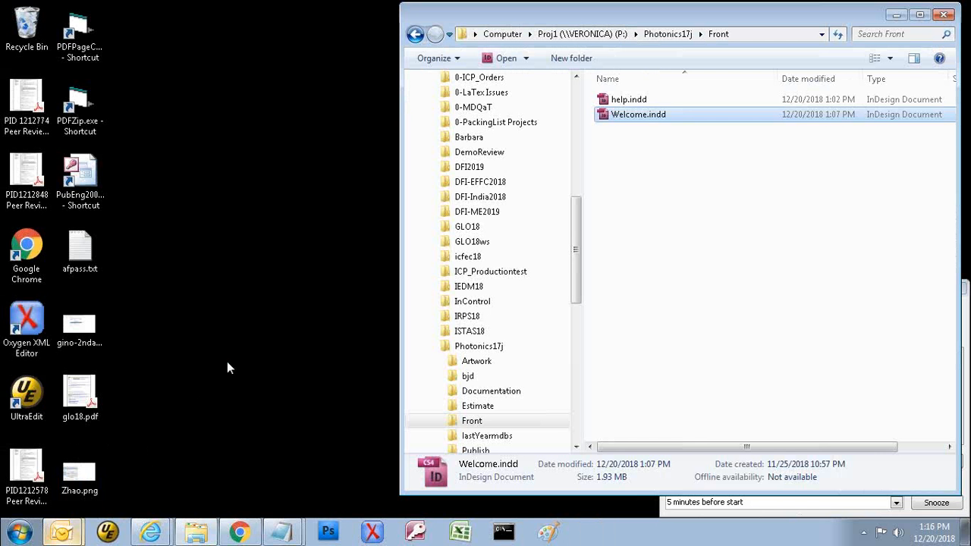
Step: Close the Front folder window and open the file location of the PubEng2000 desktop shortcut
{"action": "left_click", "coordinate": [944, 15]}
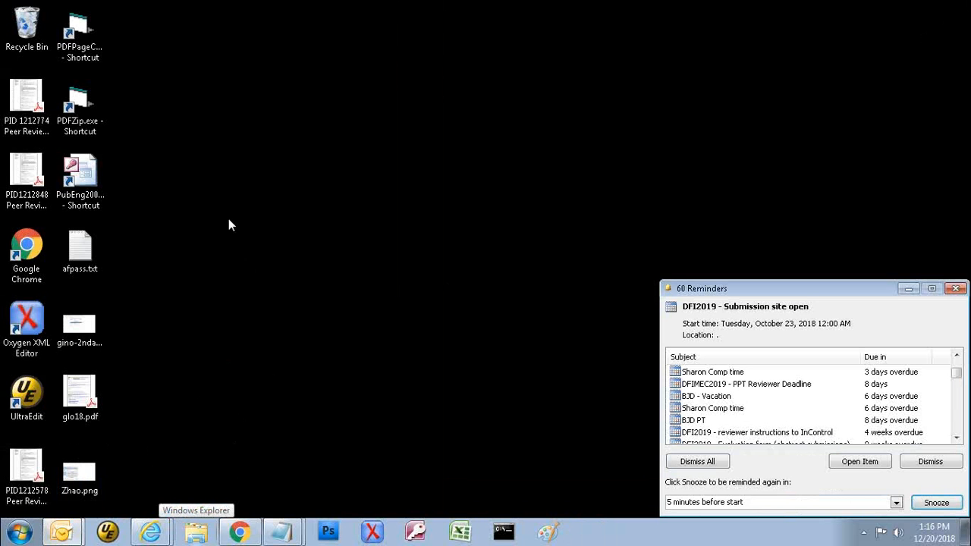
{"action": "right_click", "coordinate": [82, 175]}
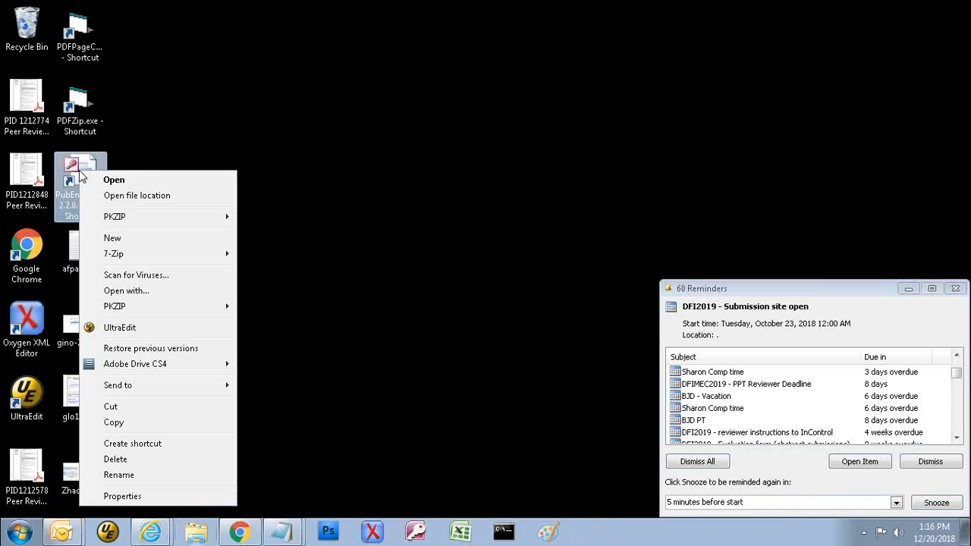
{"action": "left_click", "coordinate": [140, 195]}
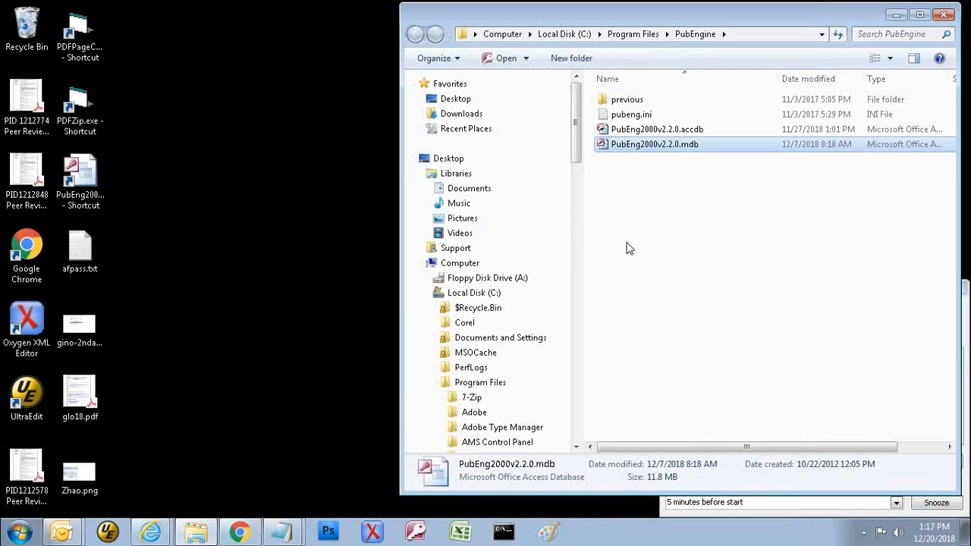
Step: Open PubEng2000v2.2.0.accdb from the PubEngine folder in Access and enable its blocked content
{"action": "left_click", "coordinate": [630, 133]}
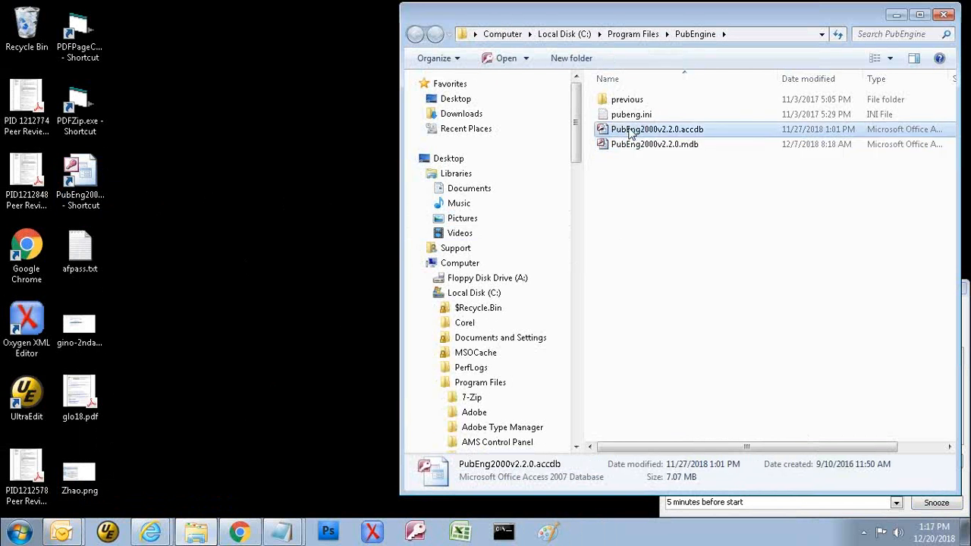
{"action": "double_click", "coordinate": [630, 132]}
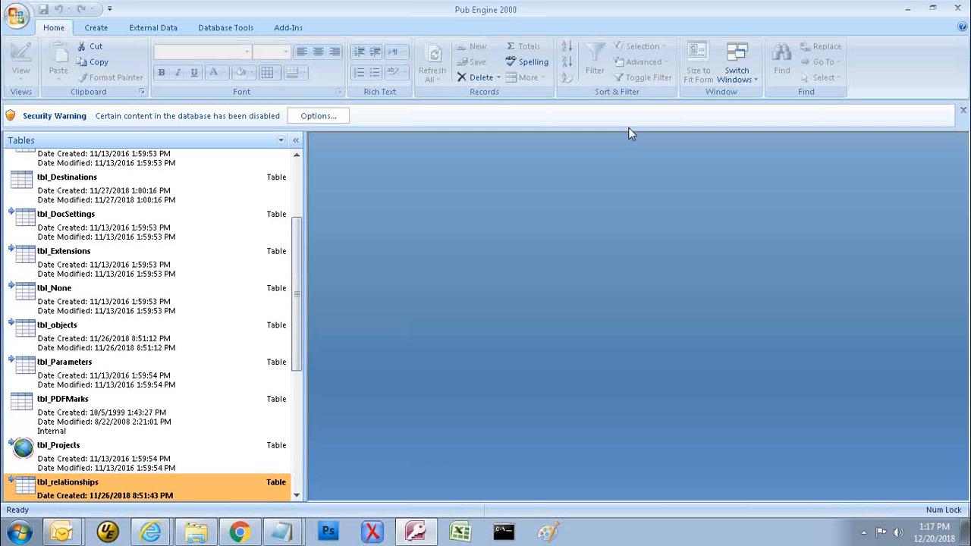
{"action": "left_click", "coordinate": [332, 116]}
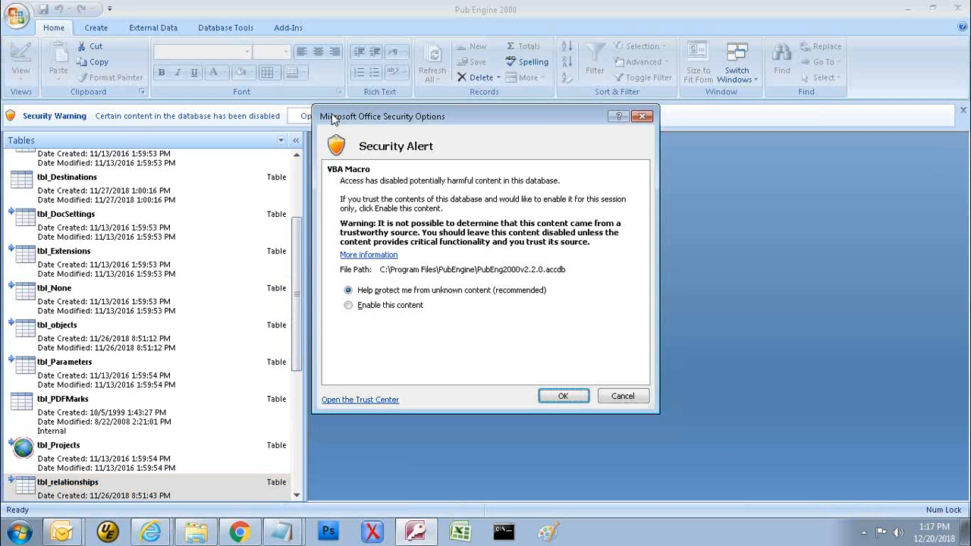
{"action": "left_click", "coordinate": [348, 305]}
{"action": "left_click", "coordinate": [574, 396]}
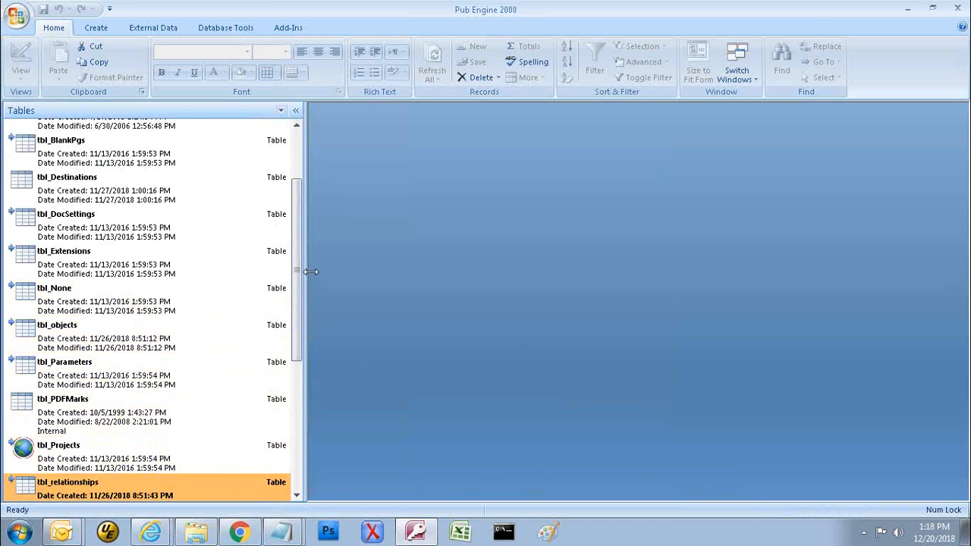
Step: Use the Linked Table Manager to update tbl_relationships and tbl_objects, with Always prompt for new location enabled
{"action": "right_click", "coordinate": [117, 333]}
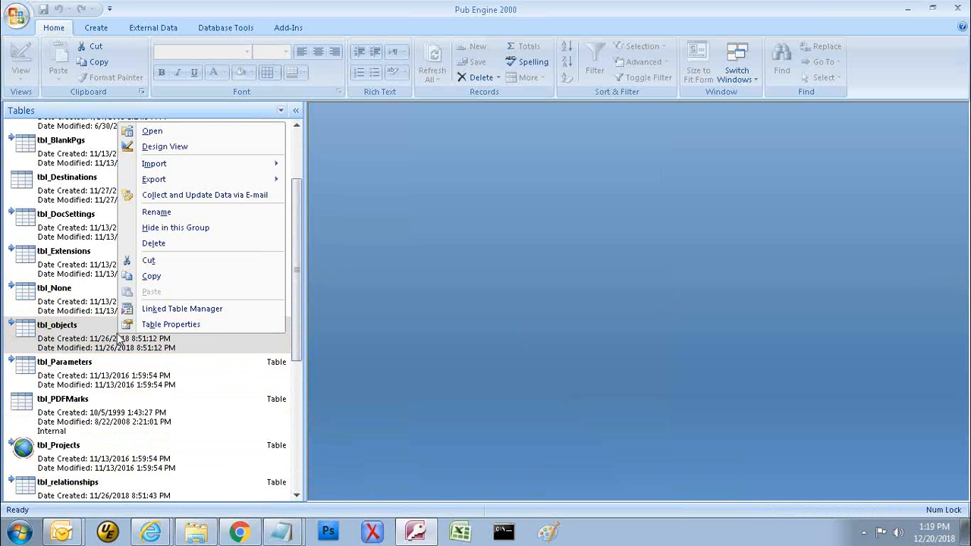
{"action": "left_click", "coordinate": [185, 310]}
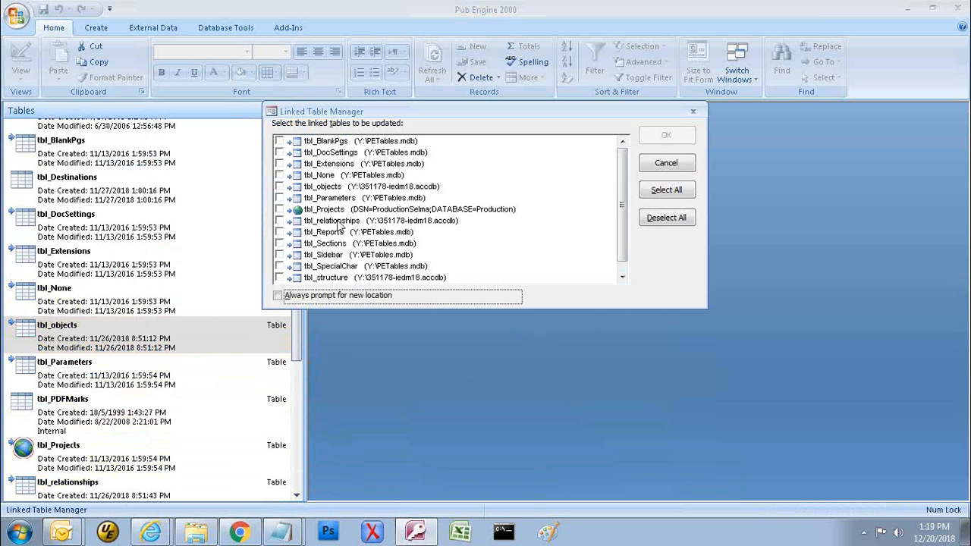
{"action": "left_click", "coordinate": [279, 220]}
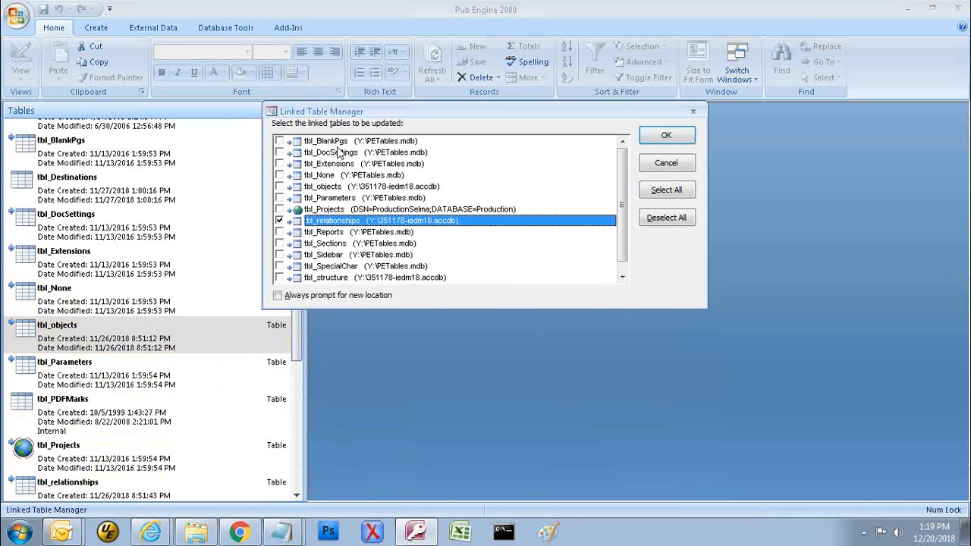
{"action": "left_click", "coordinate": [279, 186]}
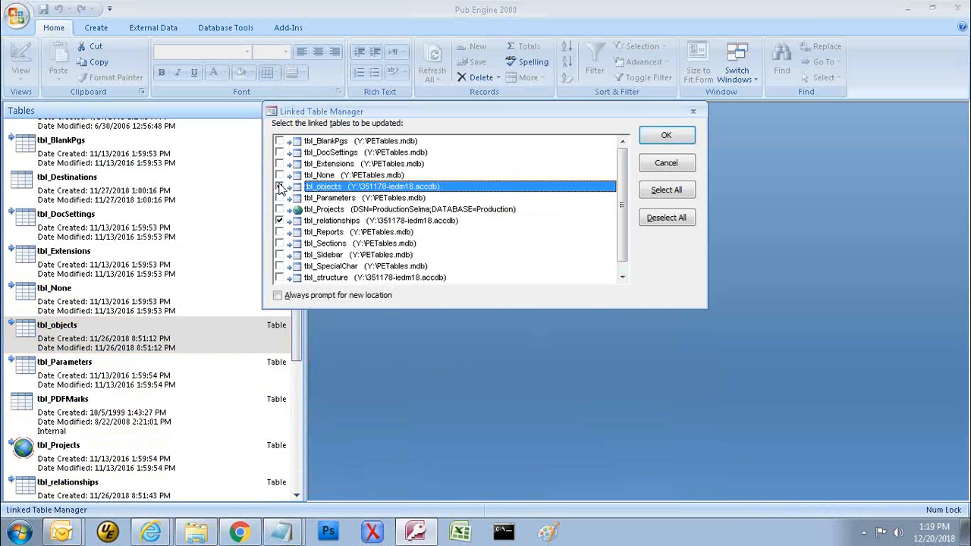
{"action": "left_click", "coordinate": [279, 187]}
{"action": "left_click", "coordinate": [277, 296]}
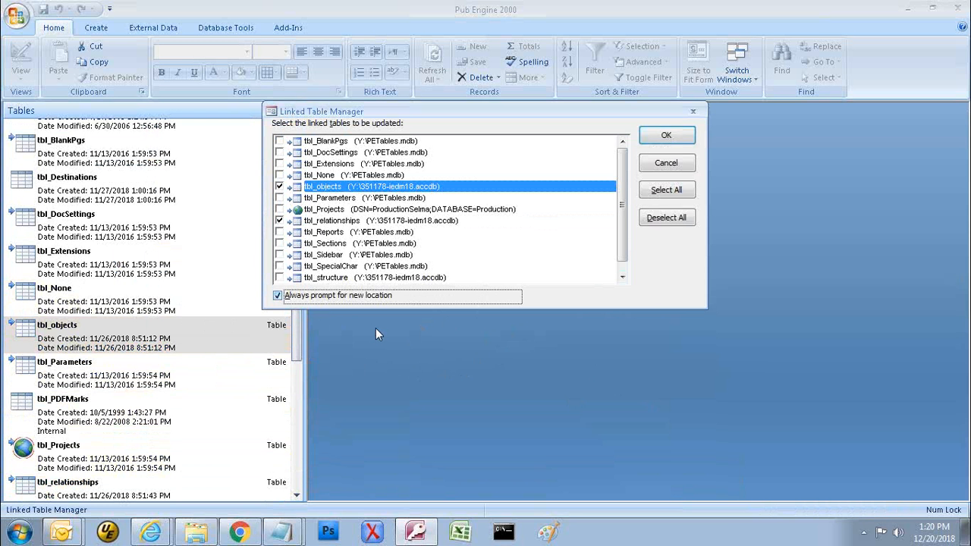
{"action": "left_click", "coordinate": [684, 138]}
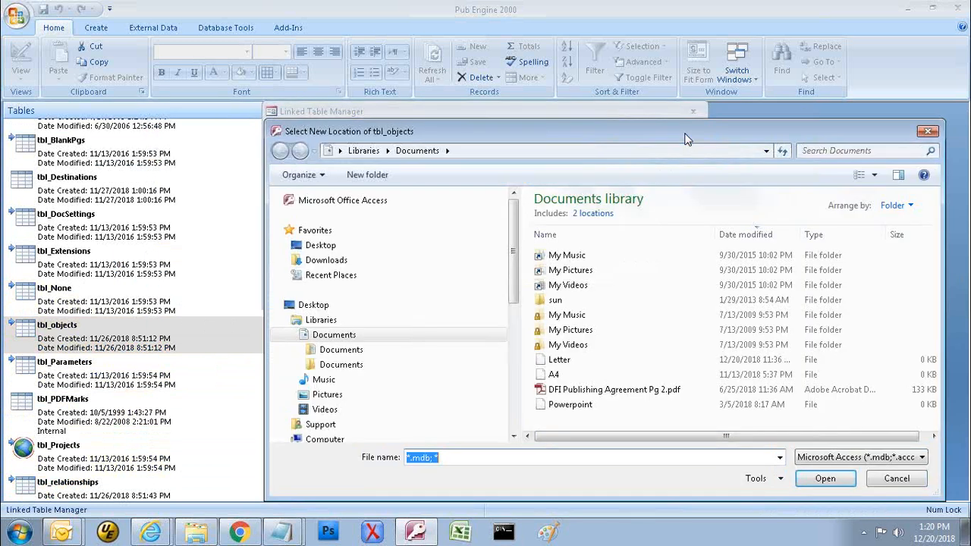
Step: Browse to the mdb_Data (Y:) drive for the new location of tbl_objects
{"action": "left_click_drag", "start_coordinate": [678, 134], "coordinate": [653, 101]}
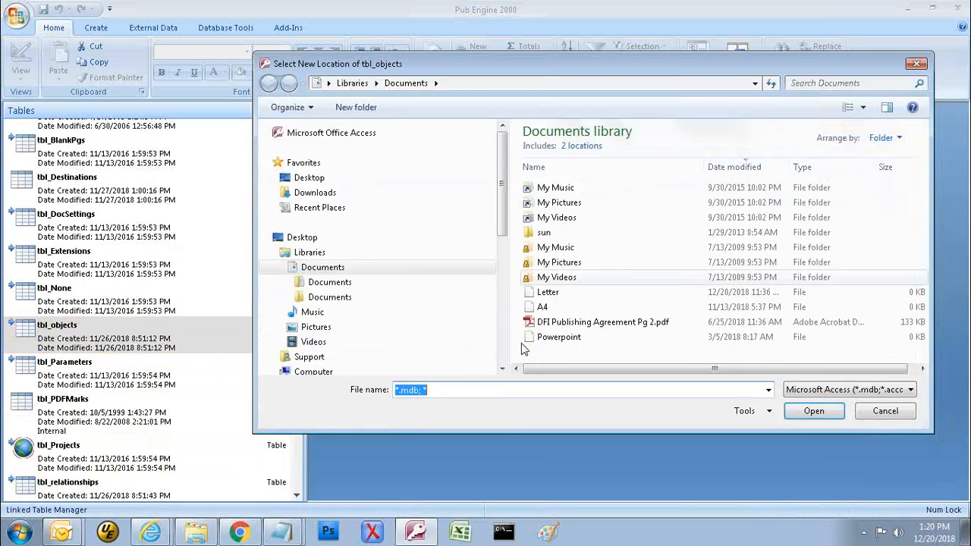
{"action": "scroll", "coordinate": [504, 362], "scroll_direction": "down", "scroll_amount": 5}
{"action": "scroll", "coordinate": [507, 362], "scroll_direction": "down", "scroll_amount": 2}
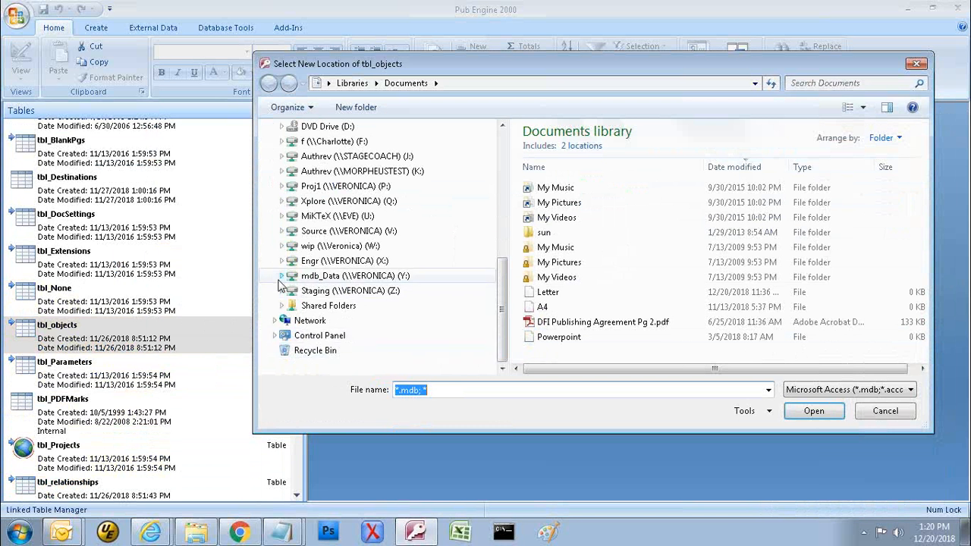
{"action": "left_click", "coordinate": [308, 277]}
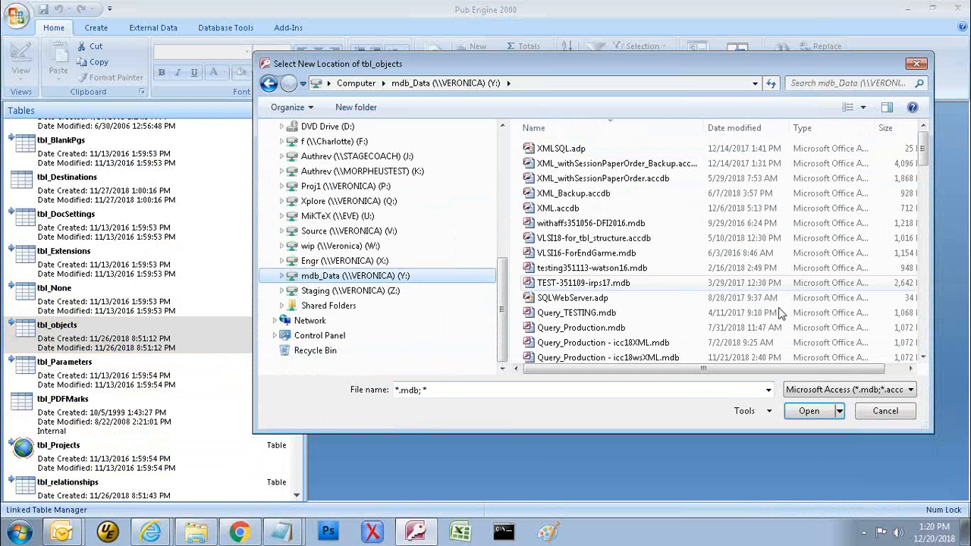
Step: Find and select 351179-Photonics17j-RawXML.accdb on the mdb_Data drive as the new source for tbl_objects
{"action": "left_click_drag", "start_coordinate": [923, 361], "coordinate": [923, 361]}
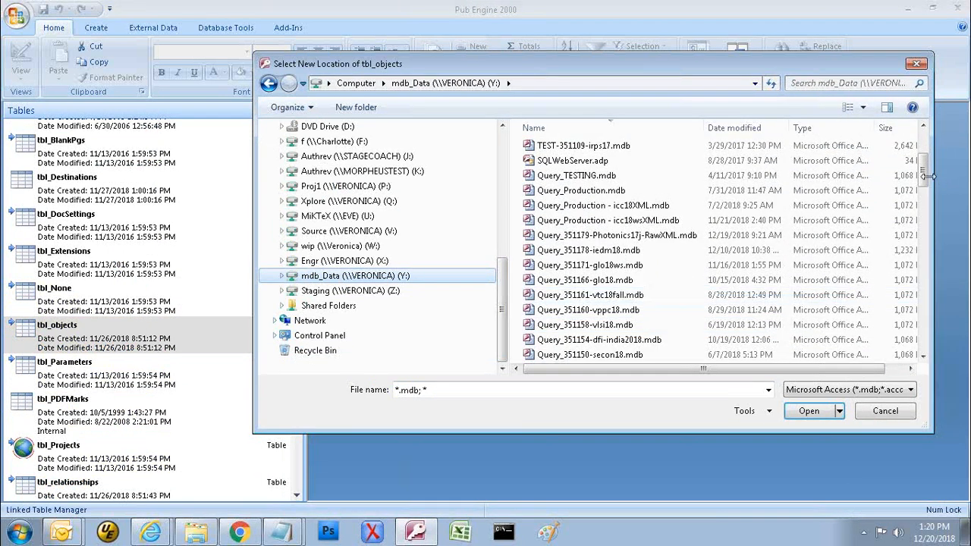
{"action": "scroll", "coordinate": [932, 195], "scroll_direction": "down", "scroll_amount": 1}
{"action": "left_click_drag", "start_coordinate": [931, 196], "coordinate": [915, 322]}
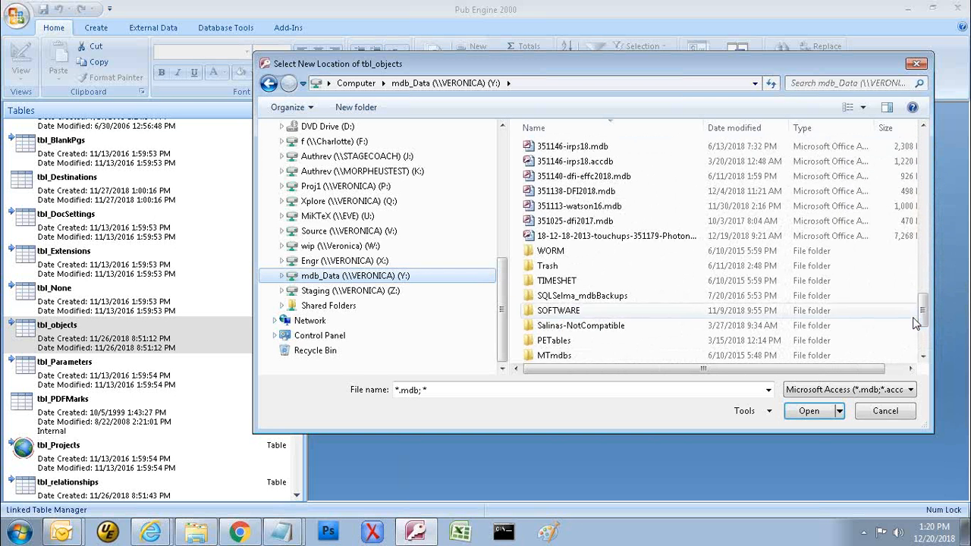
{"action": "left_click", "coordinate": [923, 128]}
{"action": "left_click", "coordinate": [922, 128]}
{"action": "left_click", "coordinate": [922, 128]}
{"action": "left_click", "coordinate": [923, 128]}
{"action": "left_click", "coordinate": [923, 128]}
{"action": "left_click", "coordinate": [922, 128]}
{"action": "left_click", "coordinate": [923, 128]}
{"action": "left_click", "coordinate": [923, 128]}
{"action": "left_click", "coordinate": [923, 128]}
{"action": "left_click", "coordinate": [922, 128]}
{"action": "left_click", "coordinate": [923, 128]}
{"action": "left_click", "coordinate": [923, 128]}
{"action": "left_click", "coordinate": [923, 128]}
{"action": "left_click", "coordinate": [923, 129]}
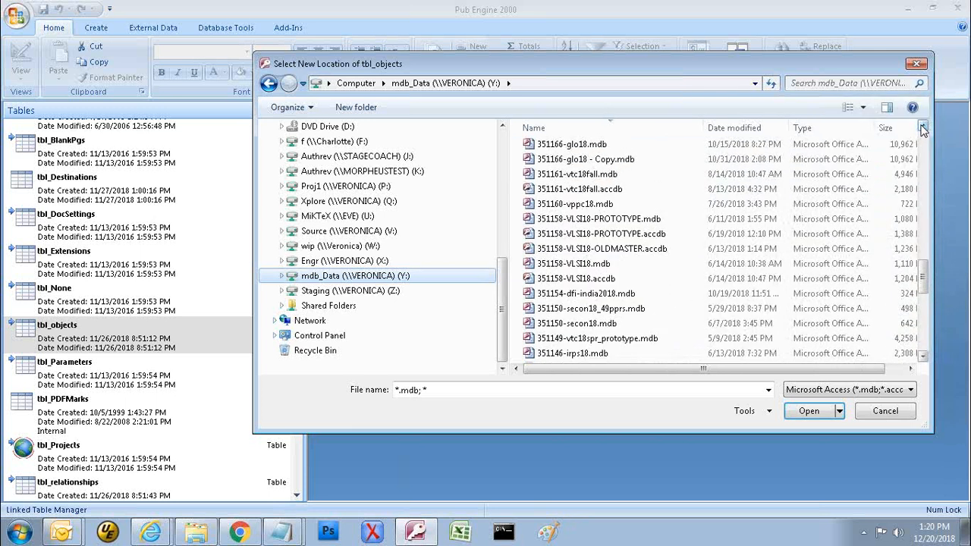
{"action": "left_click", "coordinate": [923, 128]}
{"action": "left_click", "coordinate": [923, 128]}
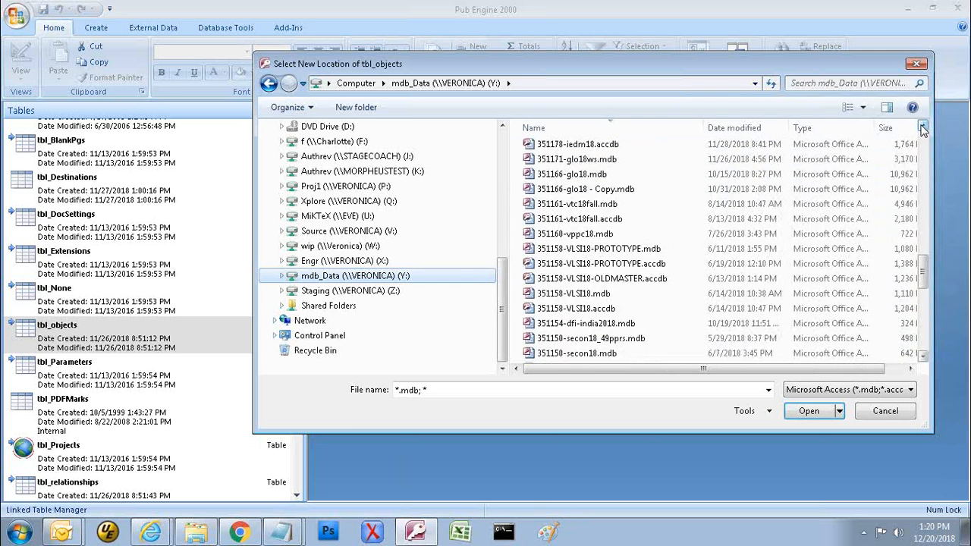
{"action": "left_click", "coordinate": [923, 128]}
{"action": "left_click", "coordinate": [923, 128]}
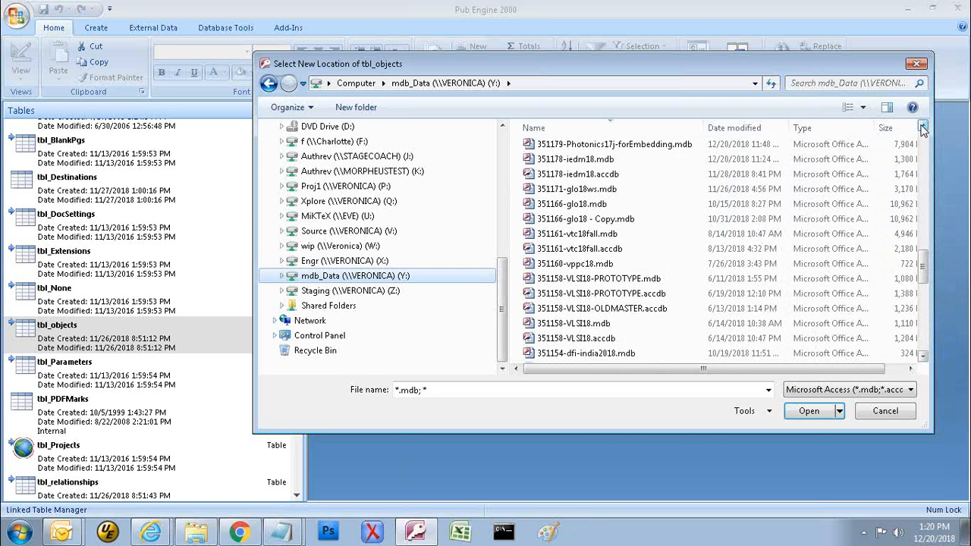
{"action": "left_click", "coordinate": [923, 129]}
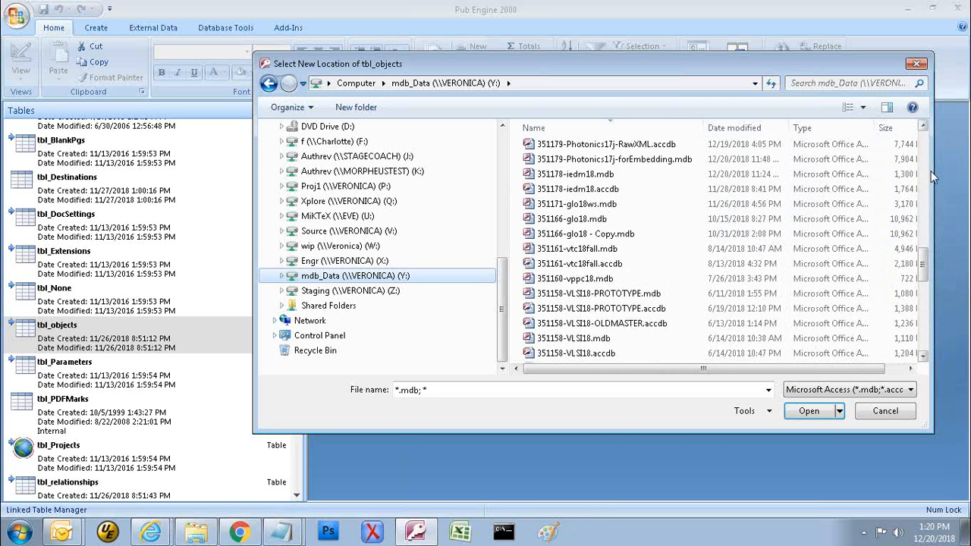
{"action": "left_click", "coordinate": [928, 125]}
{"action": "left_click", "coordinate": [928, 126]}
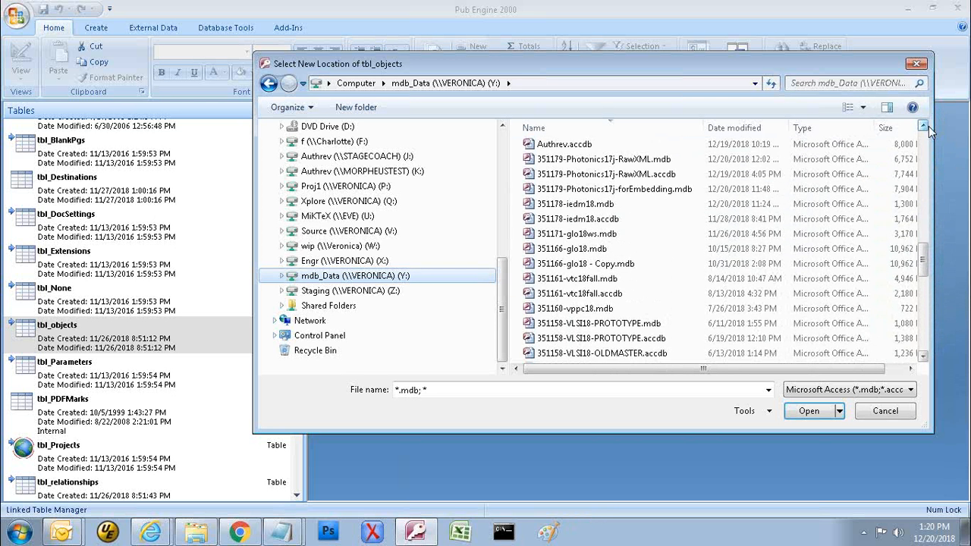
{"action": "left_click", "coordinate": [577, 178]}
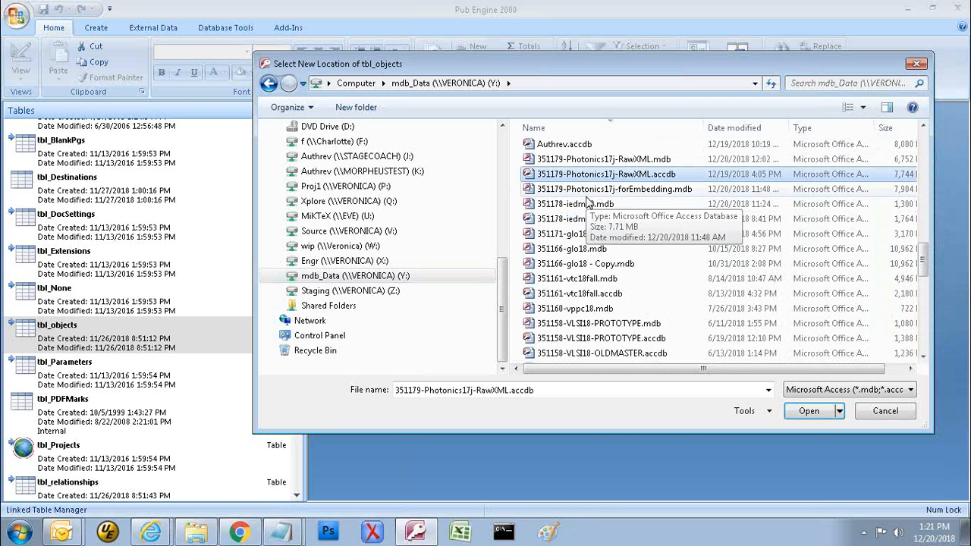
Step: Search the mdb_Data drive for *photonics17j*.accdb
{"action": "left_click", "coordinate": [810, 85]}
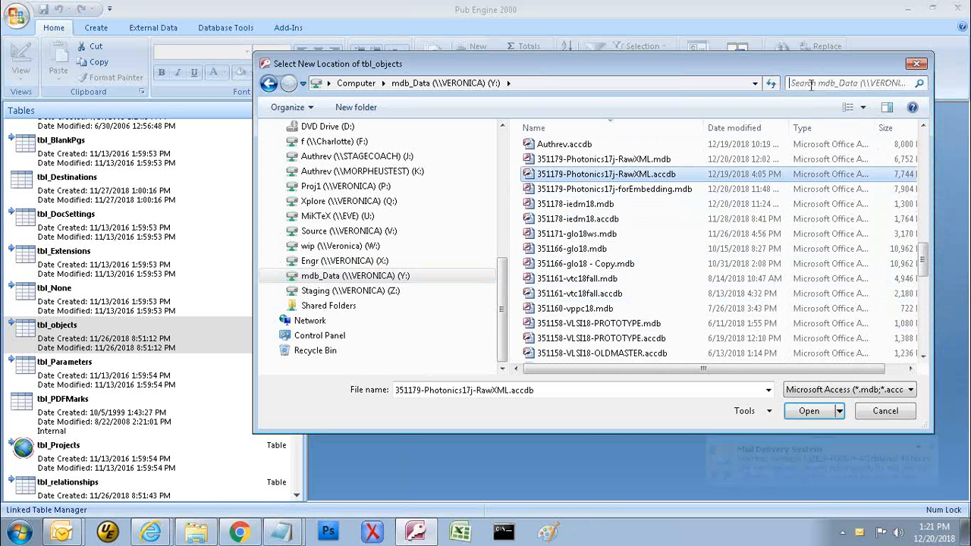
{"action": "type", "text": "*"}
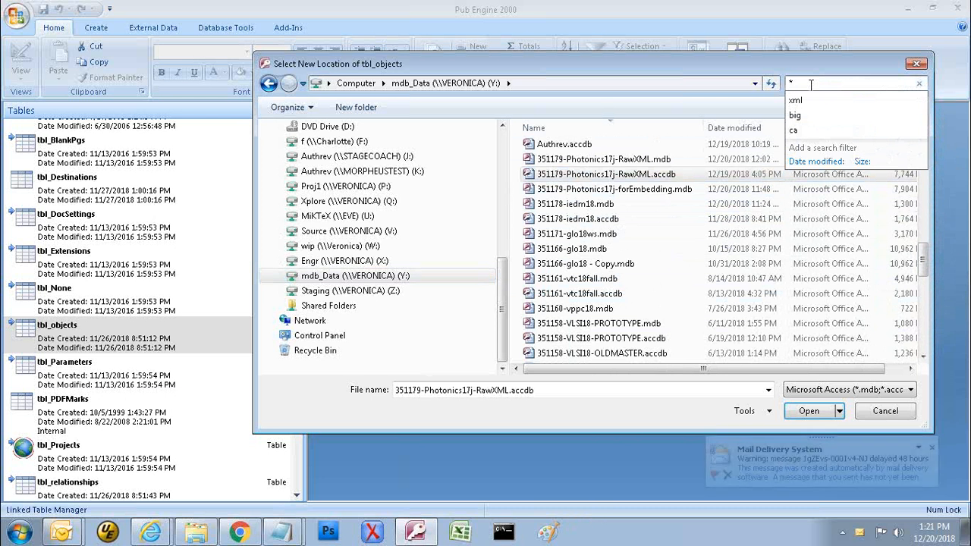
{"action": "type", "text": "photonics"}
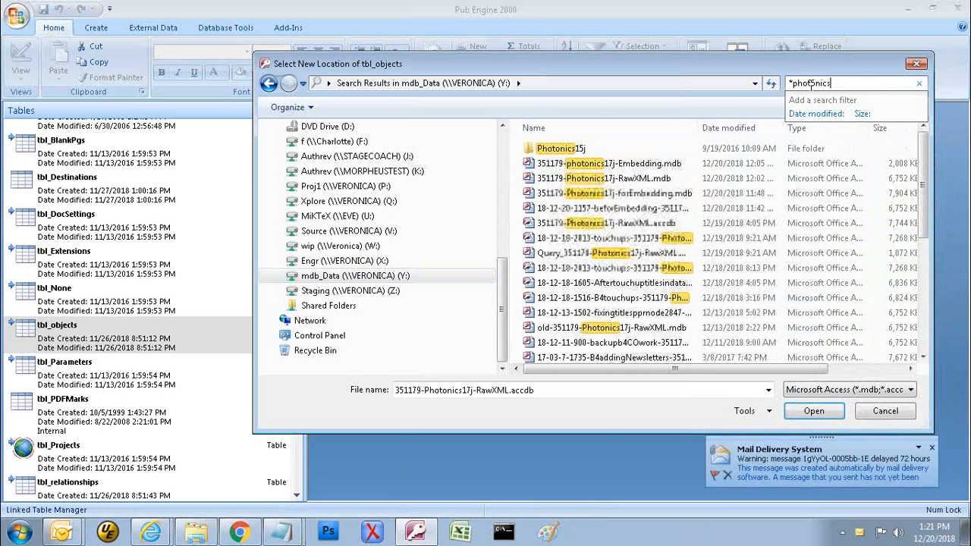
{"action": "type", "text": "17j"}
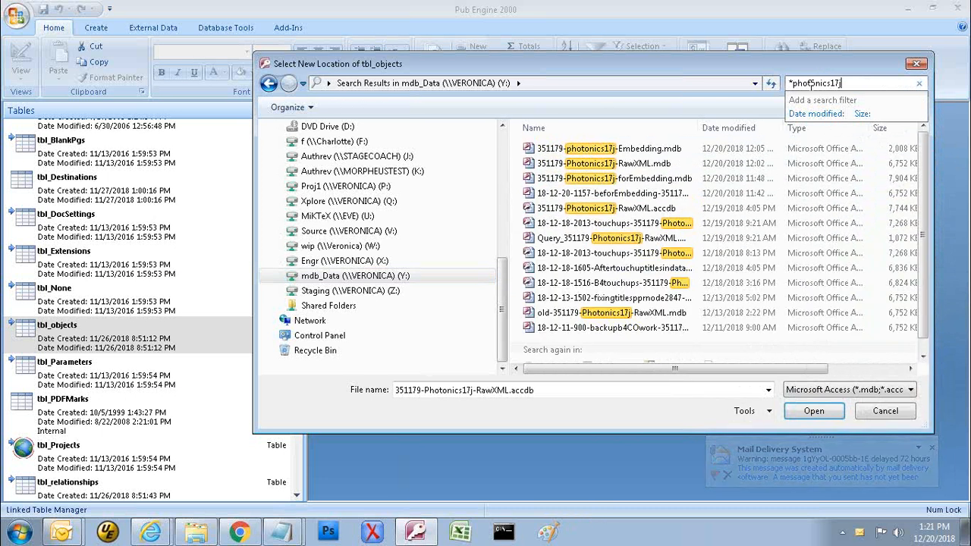
{"action": "type", "text": "*.a"}
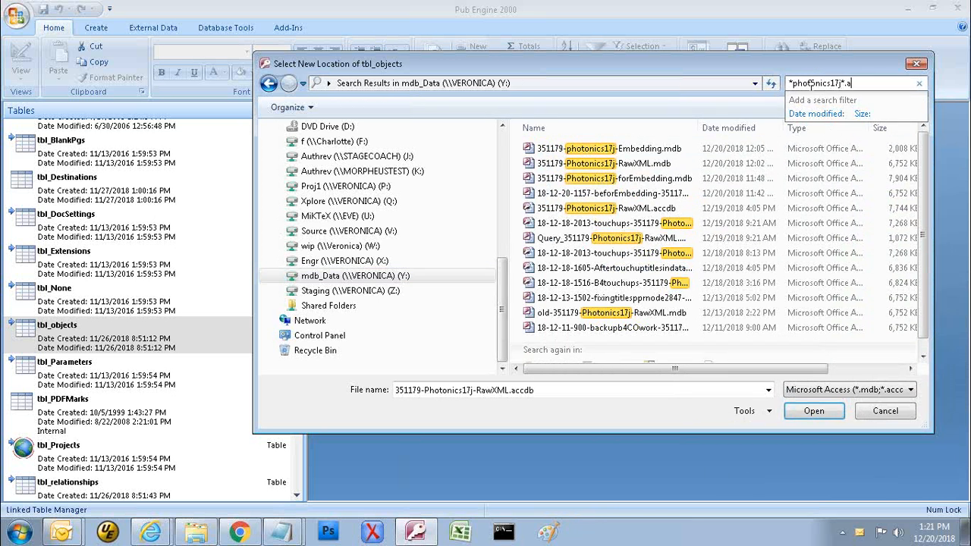
{"action": "type", "text": "ccdb"}
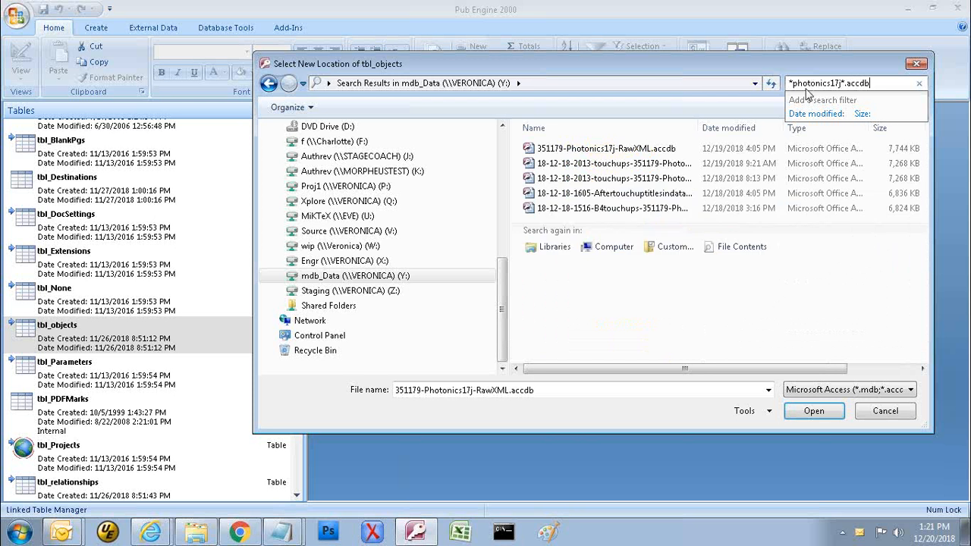
Step: Relink the selected tables to 351179-Photonics17j-RawXML.accdb on the mdb_Data drive and close the Linked Table Manager
{"action": "double_click", "coordinate": [698, 123]}
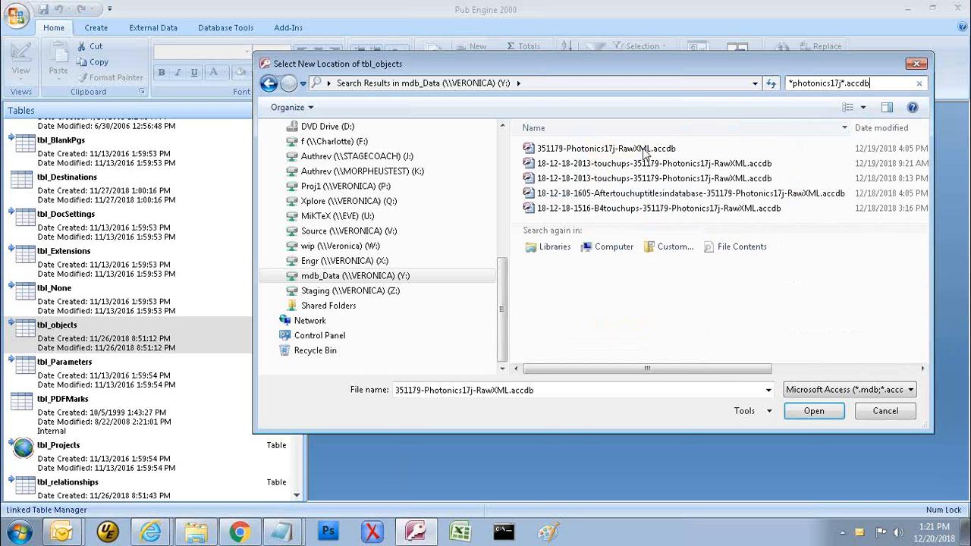
{"action": "left_click", "coordinate": [802, 415]}
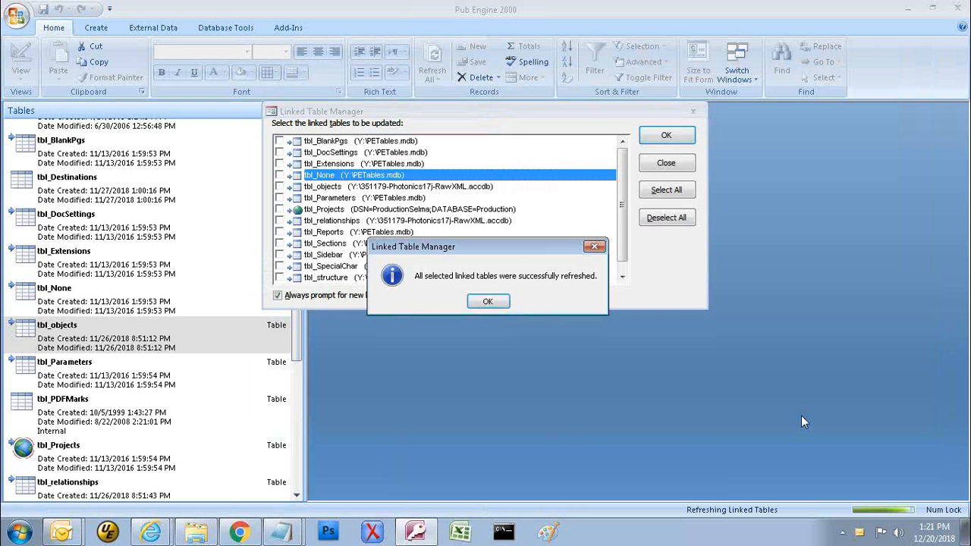
{"action": "left_click", "coordinate": [486, 303]}
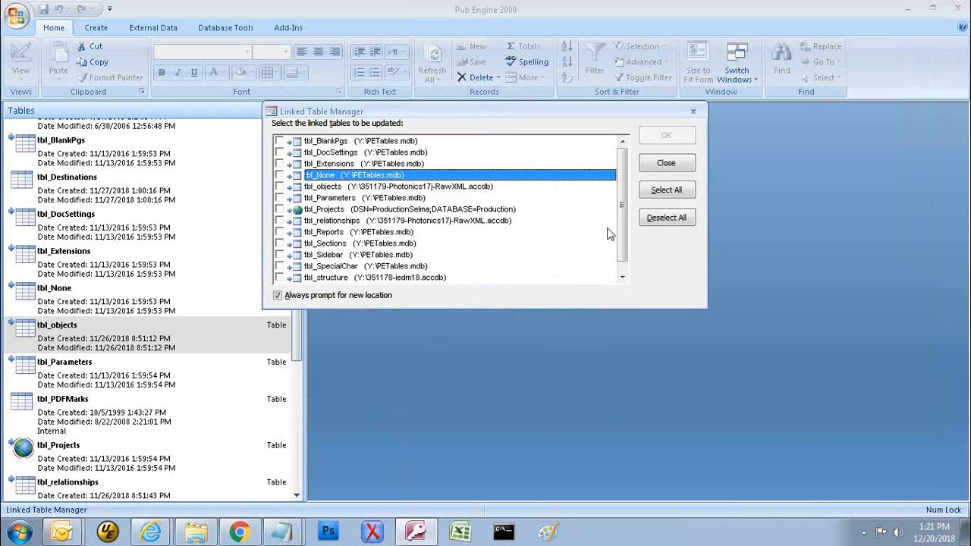
{"action": "left_click", "coordinate": [685, 170]}
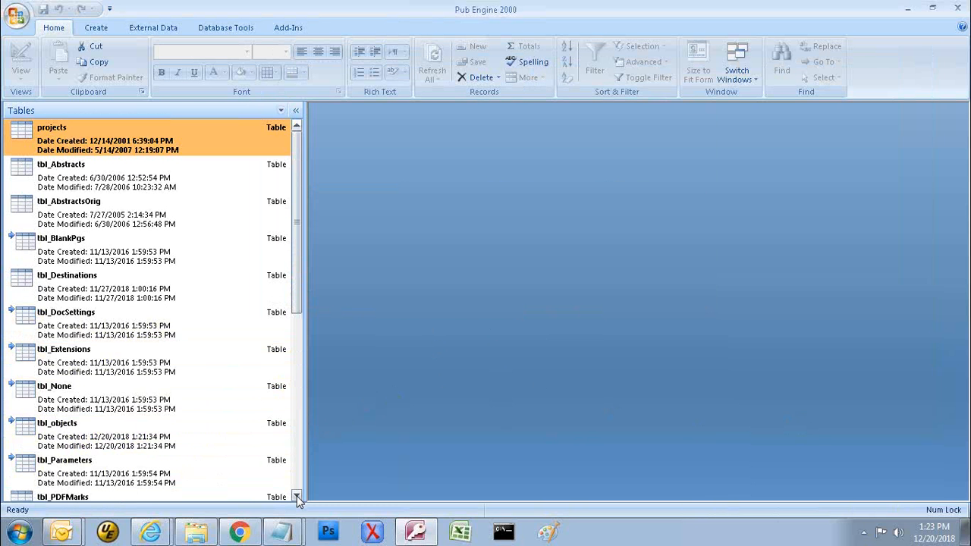
Step: Open the Sections form and list the sections for the Photonics 2013 template
{"action": "left_click", "coordinate": [285, 31]}
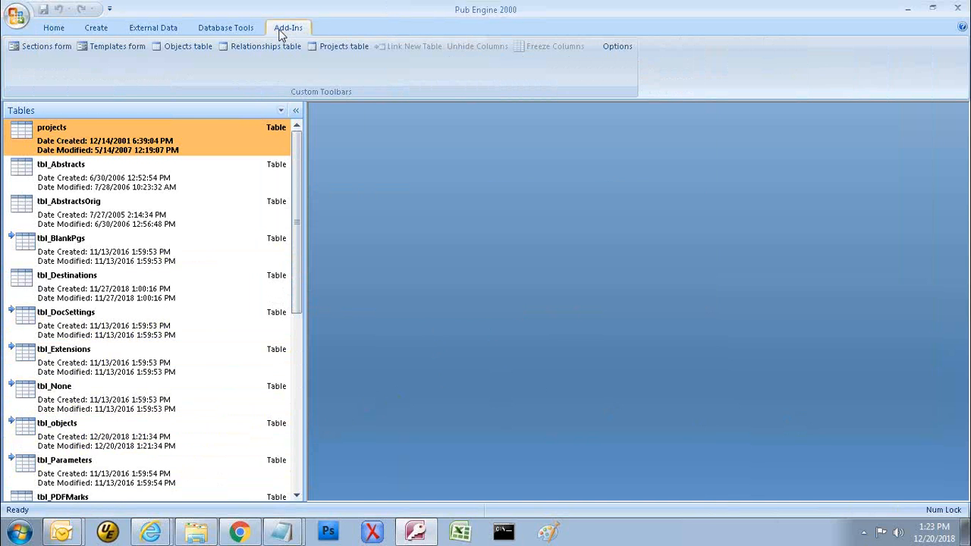
{"action": "left_click", "coordinate": [32, 45]}
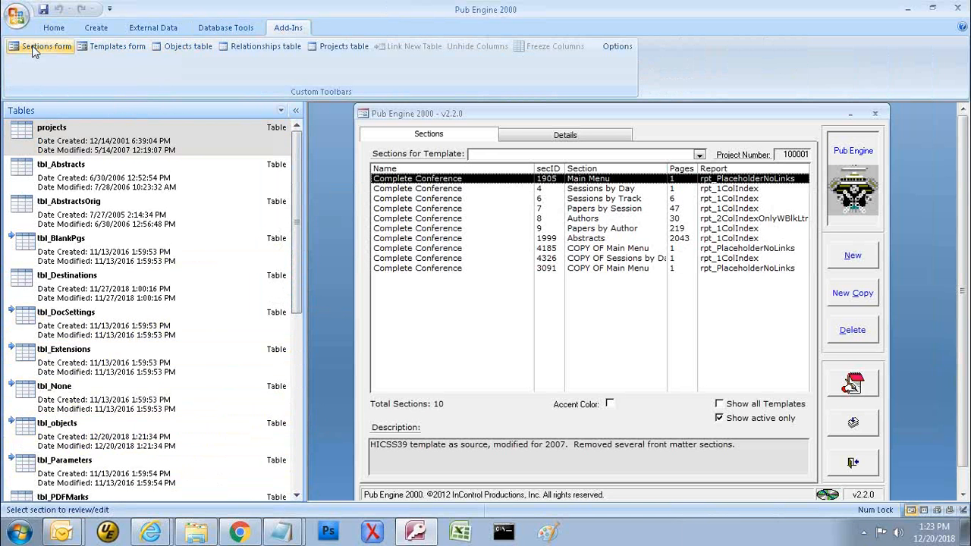
{"action": "left_click", "coordinate": [698, 155]}
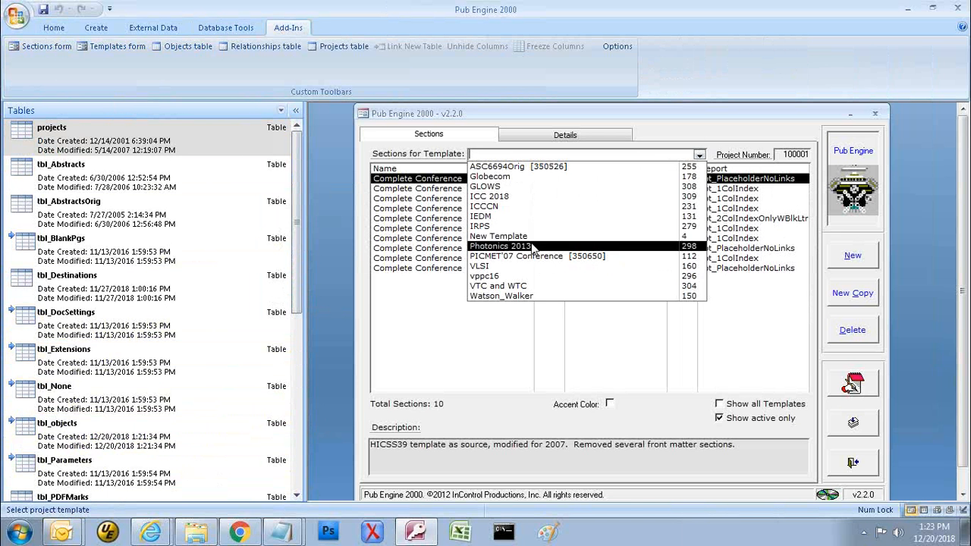
{"action": "left_click", "coordinate": [501, 246]}
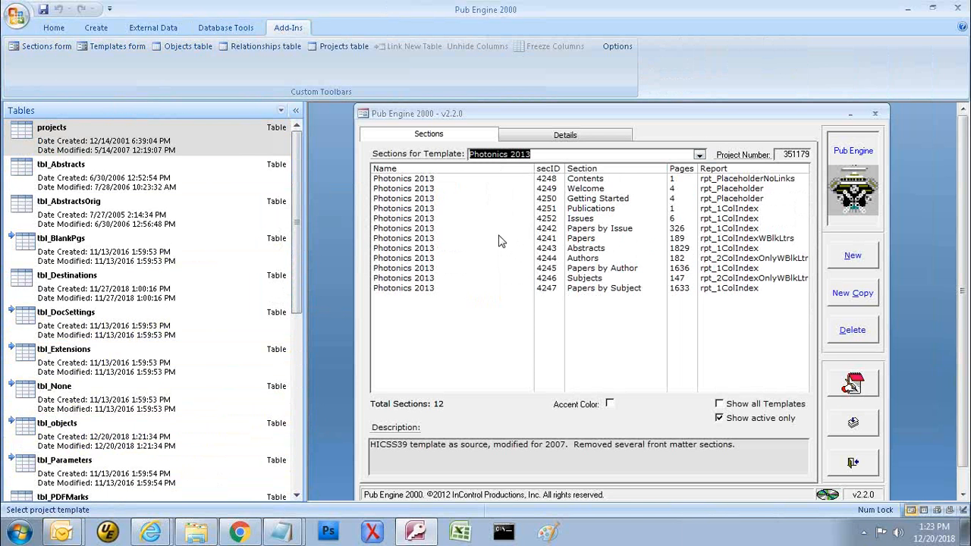
Step: Review the report type and file name details of the Welcome and Getting Started sections
{"action": "left_click", "coordinate": [588, 195]}
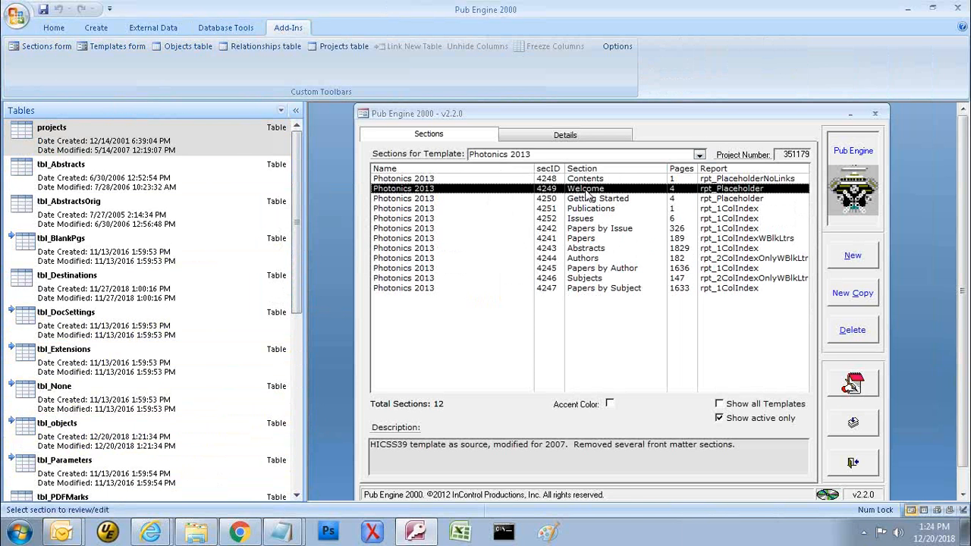
{"action": "double_click", "coordinate": [586, 193]}
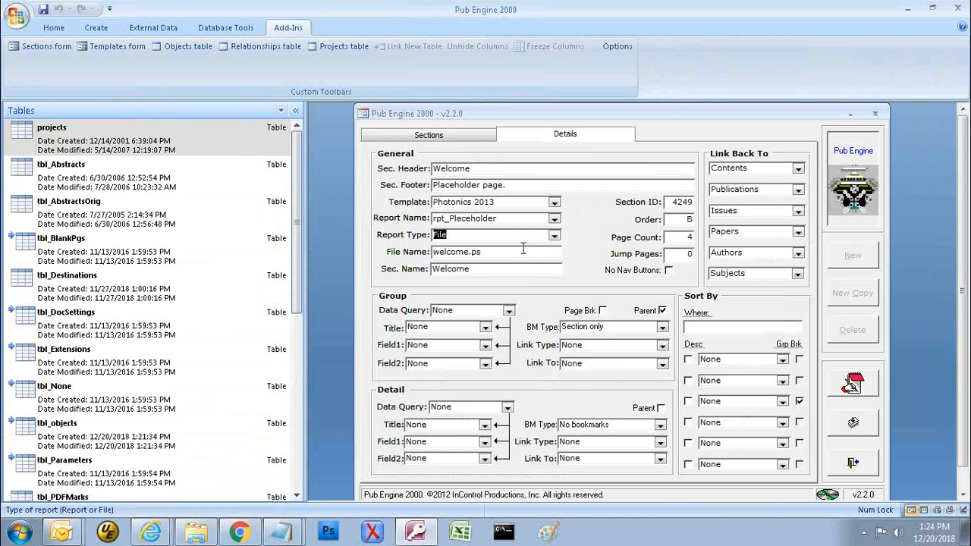
{"action": "left_click", "coordinate": [472, 138]}
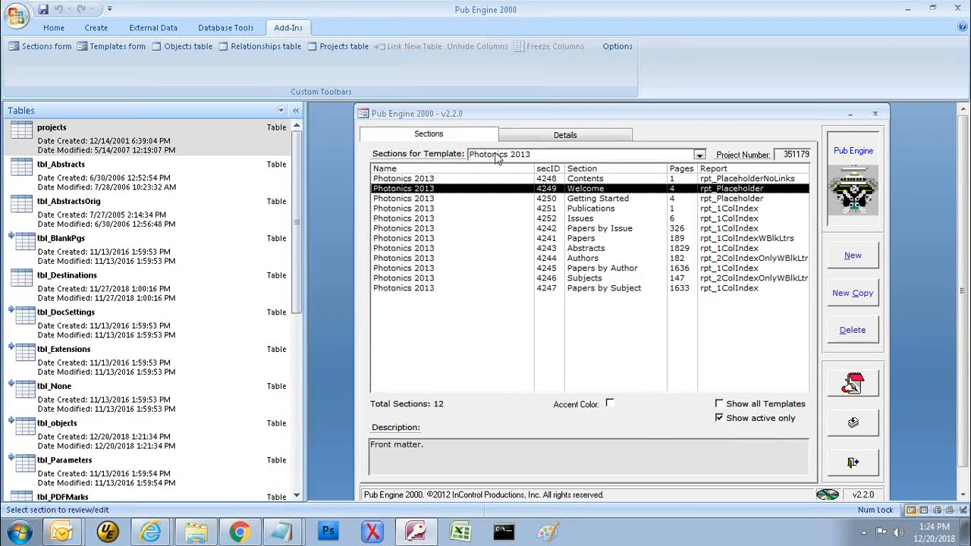
{"action": "double_click", "coordinate": [585, 200]}
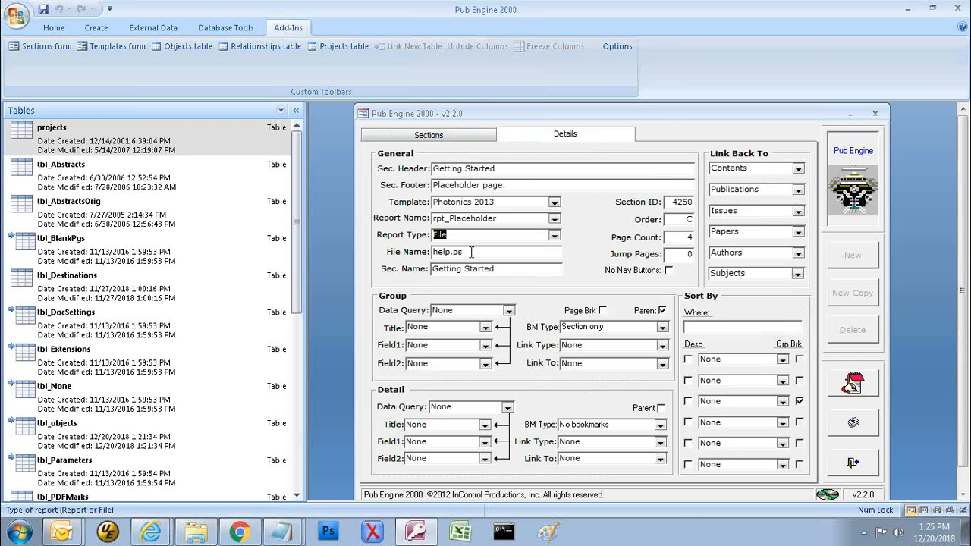
{"action": "left_click", "coordinate": [451, 137]}
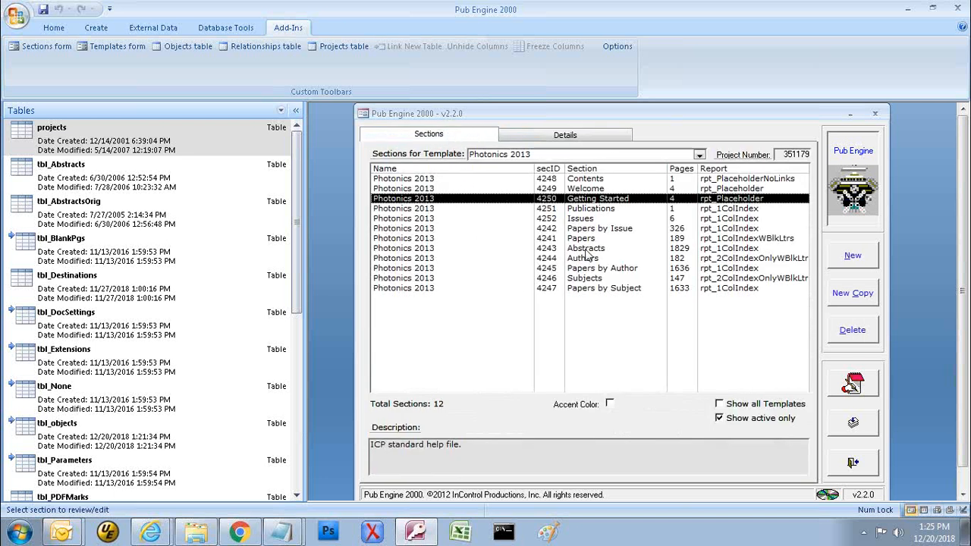
Step: Review the Publications section's report, detail query, link and sort settings, then return to the section list
{"action": "double_click", "coordinate": [584, 210]}
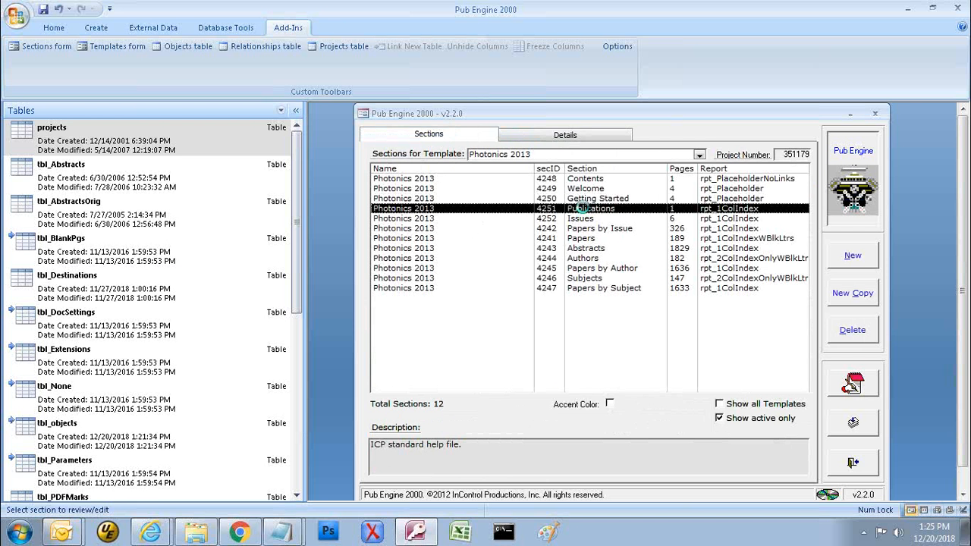
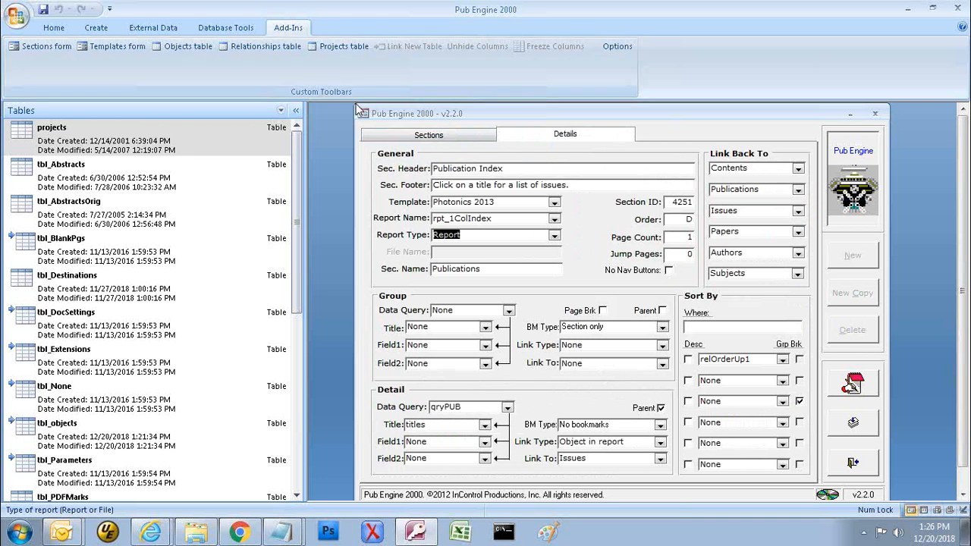
{"action": "left_click_drag", "start_coordinate": [458, 114], "coordinate": [418, 104]}
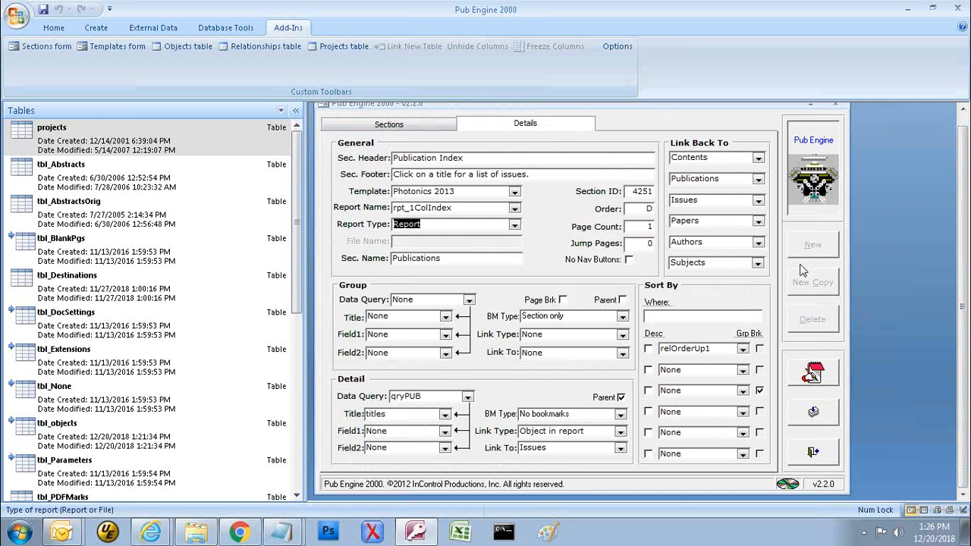
{"action": "left_click", "coordinate": [434, 132]}
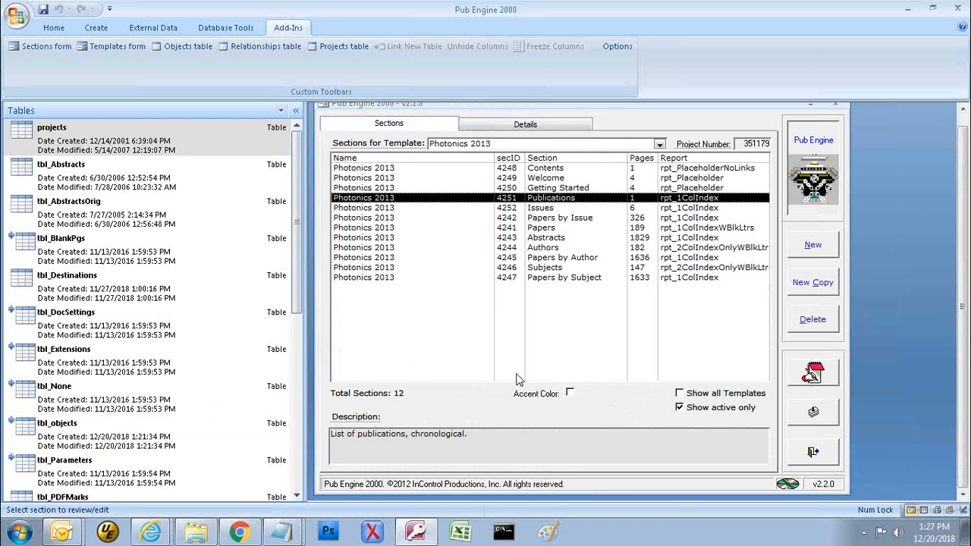
Step: Start publishing with the Acrobat Distiller 3.01 printer and save START.ps in the Photonics17j\Publish folder on Proj1 (P:)
{"action": "left_click", "coordinate": [824, 379]}
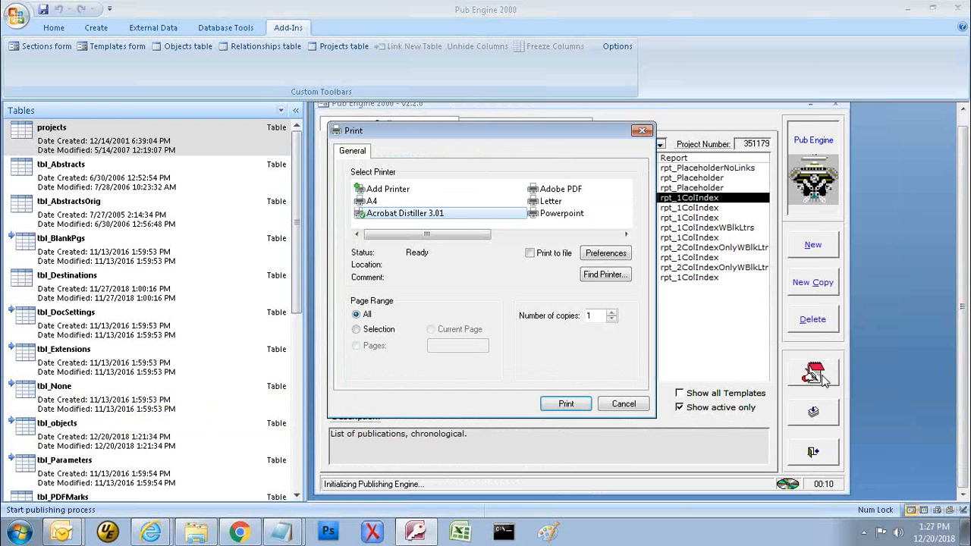
{"action": "left_click", "coordinate": [566, 404]}
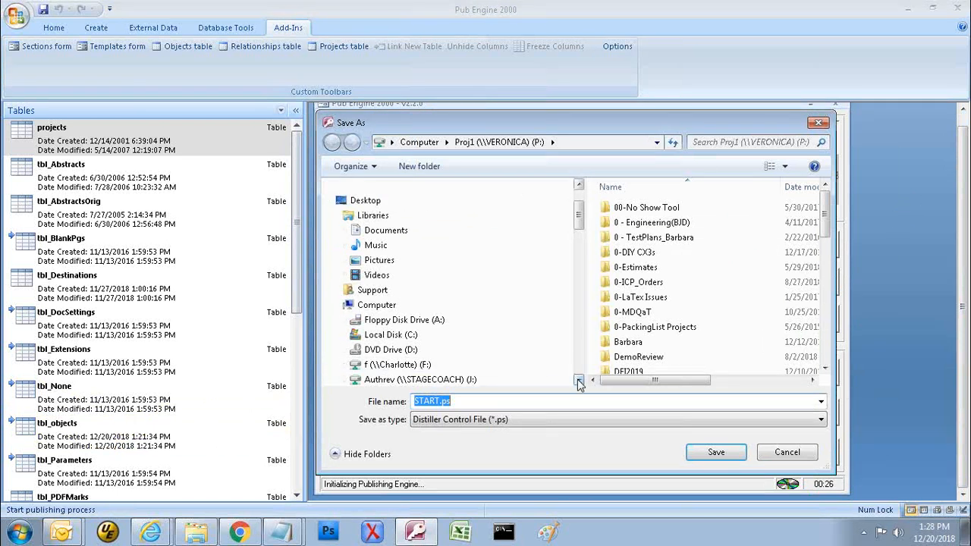
{"action": "left_click", "coordinate": [578, 381]}
{"action": "left_click", "coordinate": [578, 382]}
{"action": "left_click", "coordinate": [579, 381]}
{"action": "left_click", "coordinate": [579, 381]}
{"action": "left_click", "coordinate": [579, 382]}
{"action": "left_click", "coordinate": [578, 381]}
{"action": "left_click", "coordinate": [579, 382]}
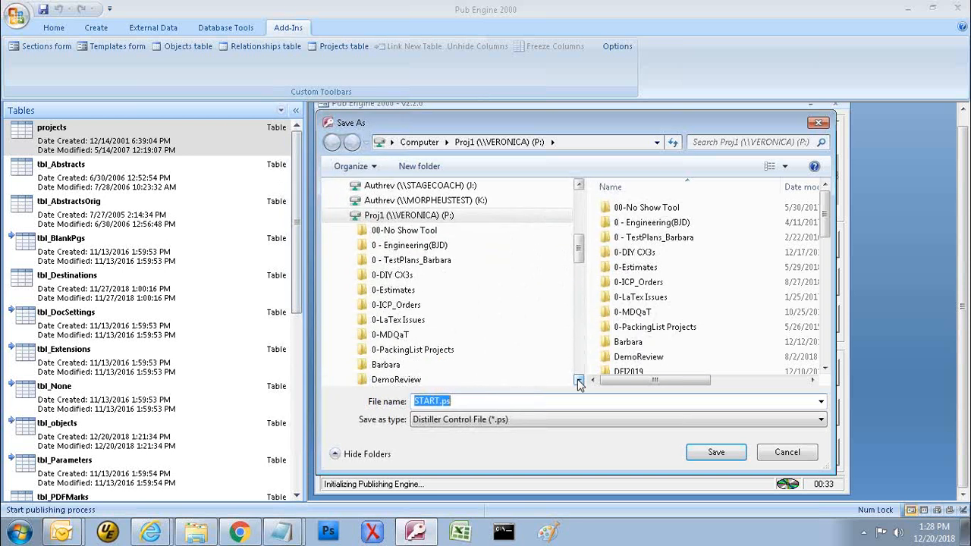
{"action": "left_click", "coordinate": [579, 381]}
{"action": "left_click", "coordinate": [579, 381]}
{"action": "left_click", "coordinate": [578, 381]}
{"action": "left_click", "coordinate": [579, 382]}
{"action": "left_click", "coordinate": [578, 382]}
{"action": "left_click", "coordinate": [578, 381]}
{"action": "left_click", "coordinate": [578, 381]}
{"action": "left_click", "coordinate": [578, 381]}
{"action": "left_click", "coordinate": [579, 381]}
{"action": "left_click", "coordinate": [579, 381]}
{"action": "left_click", "coordinate": [579, 381]}
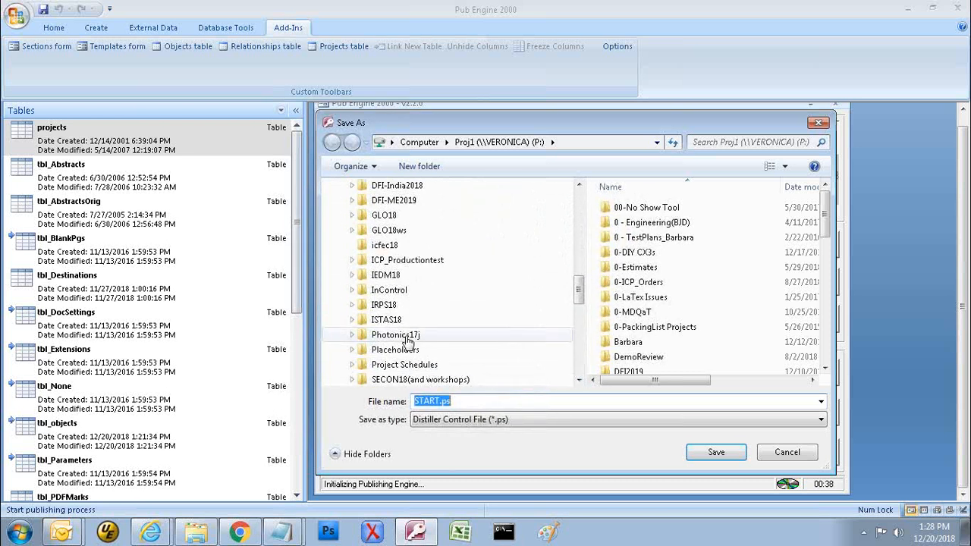
{"action": "left_click", "coordinate": [406, 338]}
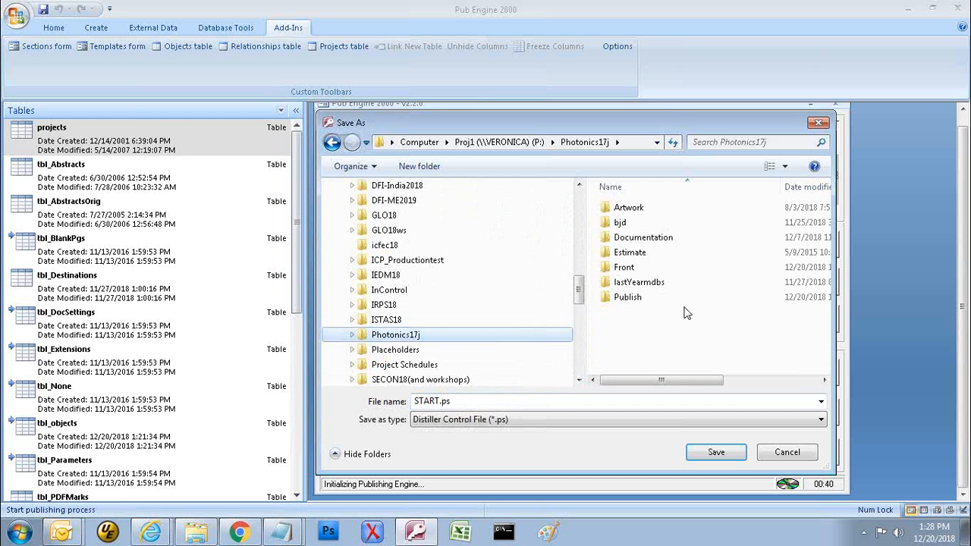
{"action": "double_click", "coordinate": [627, 297]}
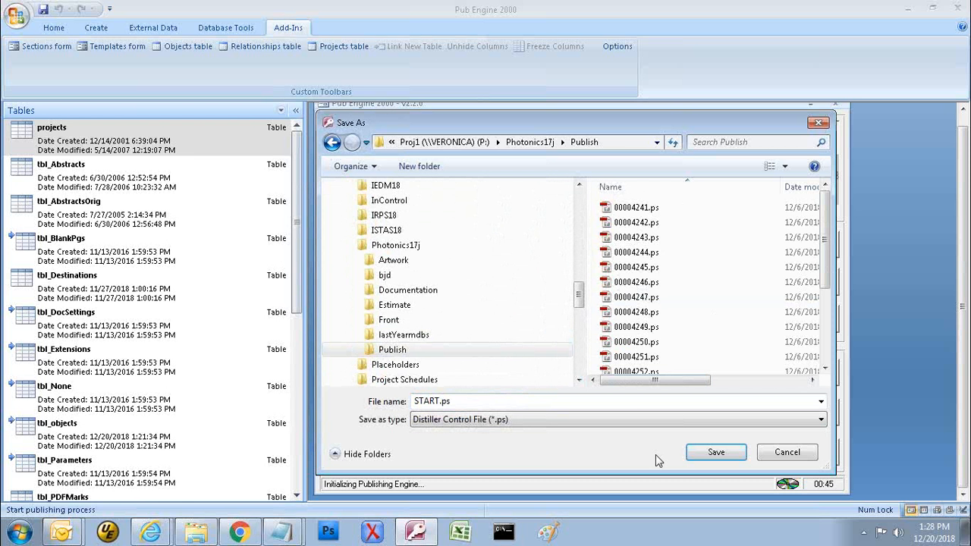
{"action": "left_click", "coordinate": [716, 453]}
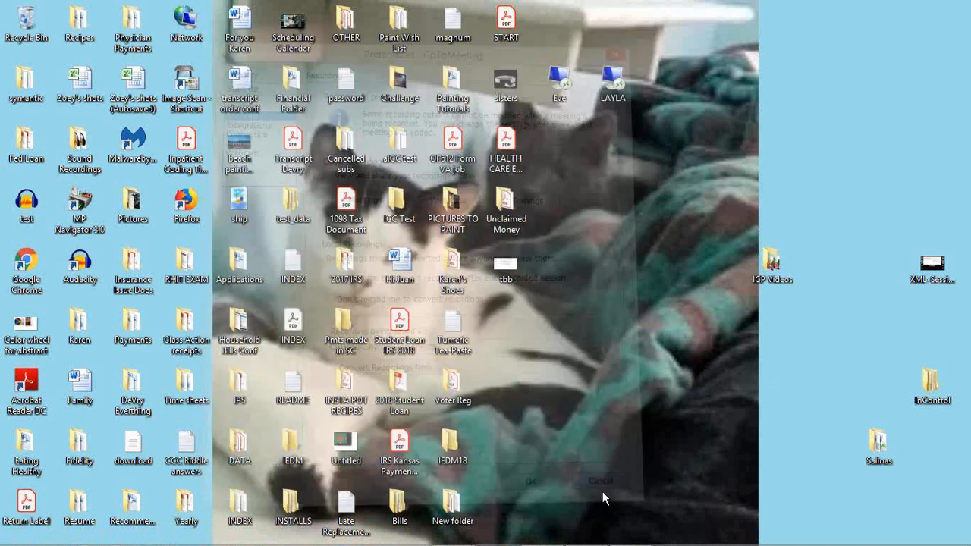
{"action": "mouse_move", "coordinate": [582, 540]}
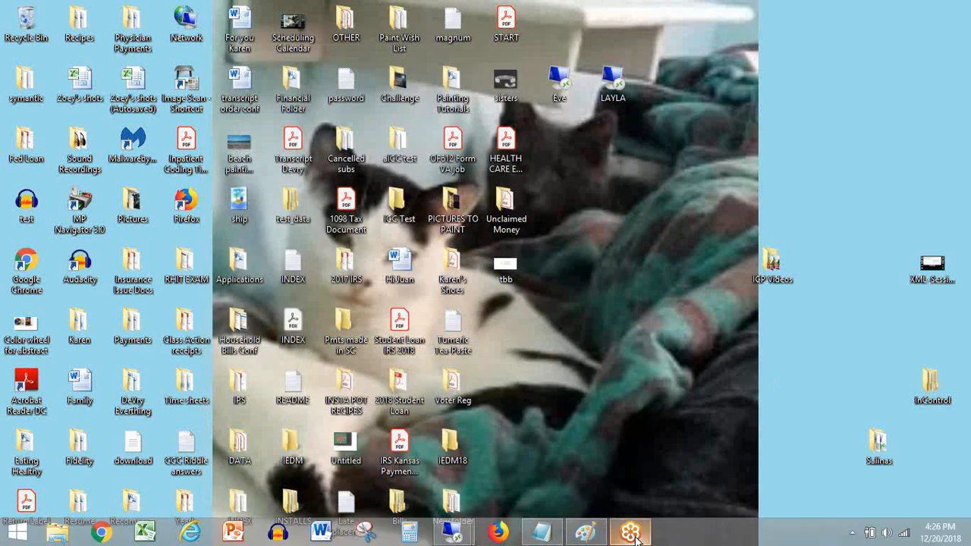